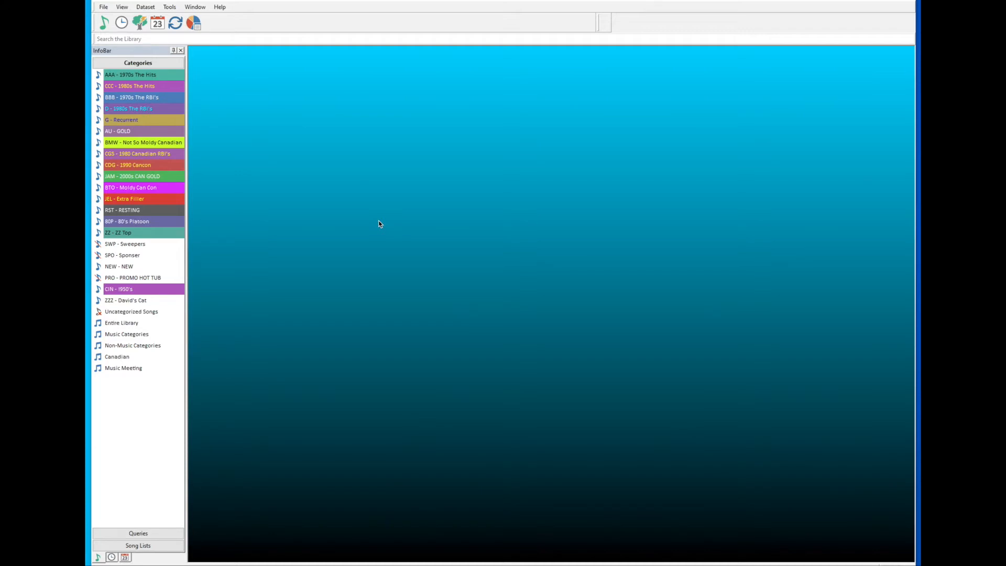
# Open the Rule Tree editor and expand the All Categories rule groups.
pyautogui.click(152, 8)
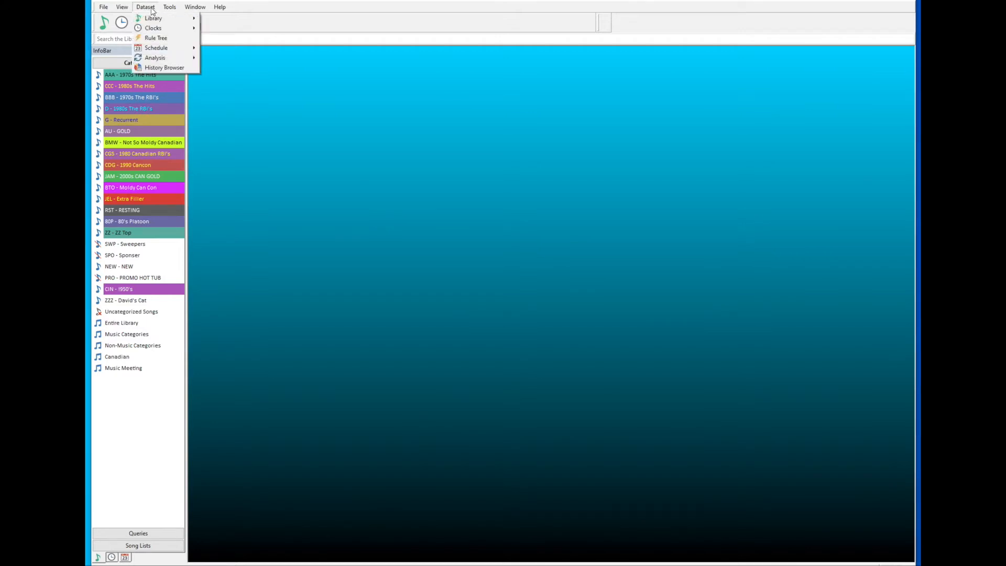
pyautogui.click(170, 43)
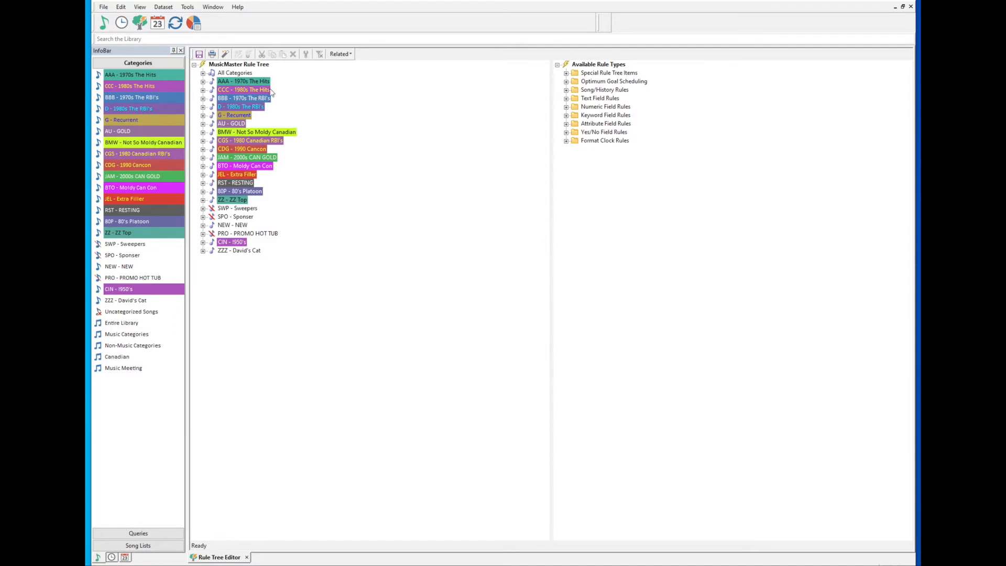
pyautogui.doubleClick(242, 74)
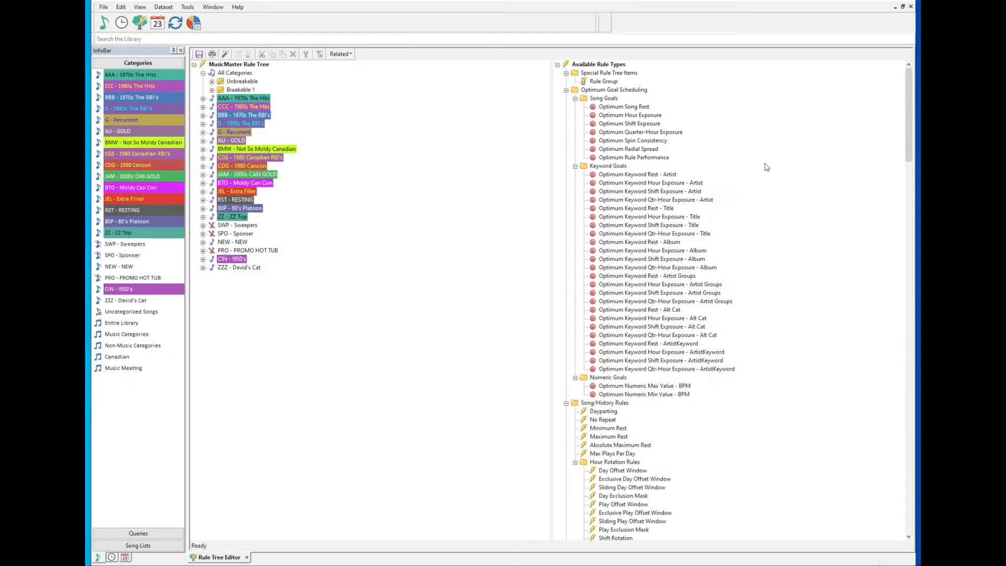
# Look through the expanded list of available rule types, from the optimum goals to the attribute field rules.
pyautogui.scroll(-3, 677, 162)
pyautogui.scroll(-6, 677, 161)
pyautogui.scroll(-20, 677, 161)
pyautogui.scroll(-15, 677, 161)
pyautogui.scroll(-8, 677, 161)
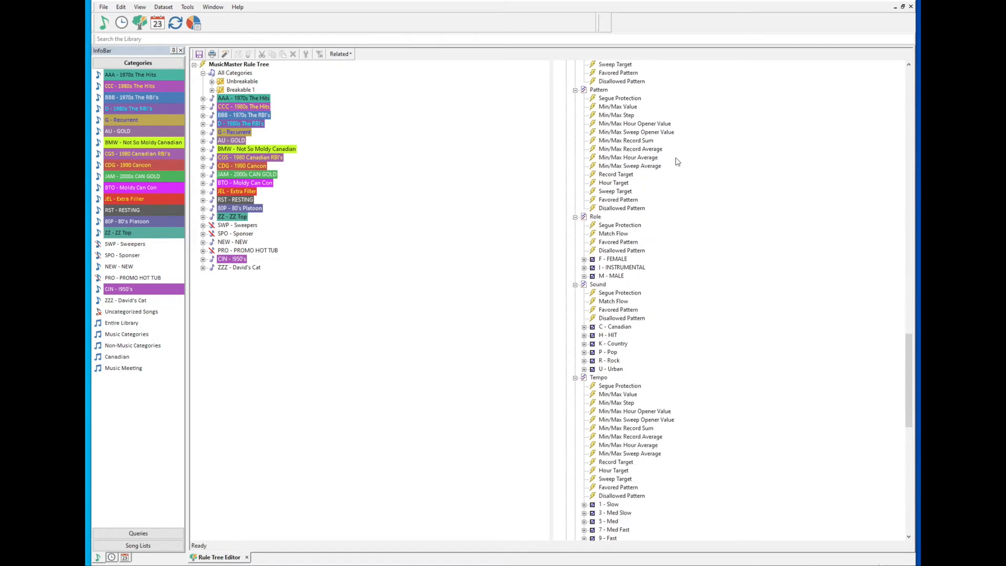
pyautogui.scroll(-20, 677, 161)
pyautogui.scroll(-2, 677, 162)
pyautogui.scroll(20, 677, 162)
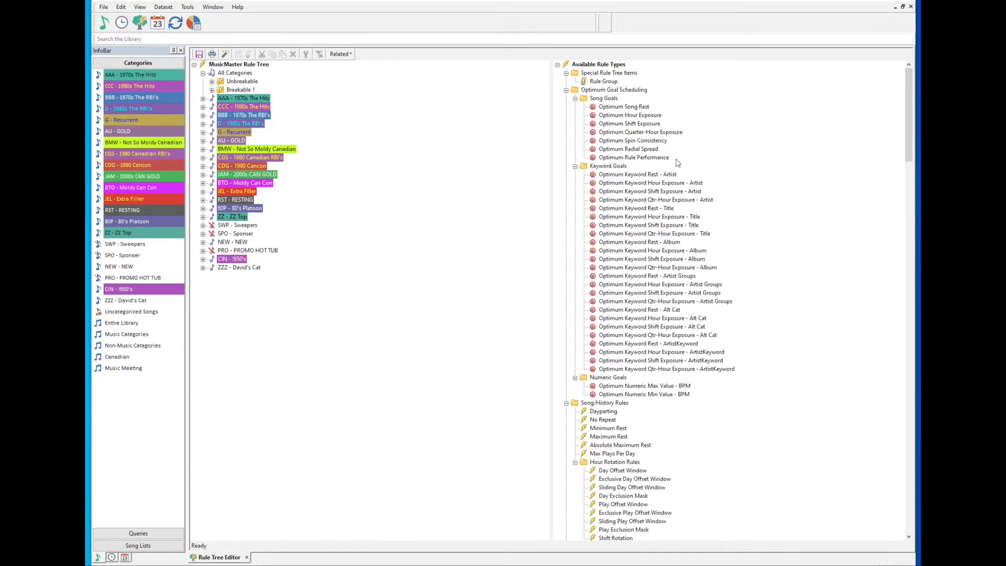
pyautogui.scroll(-15, 678, 165)
pyautogui.scroll(15, 679, 167)
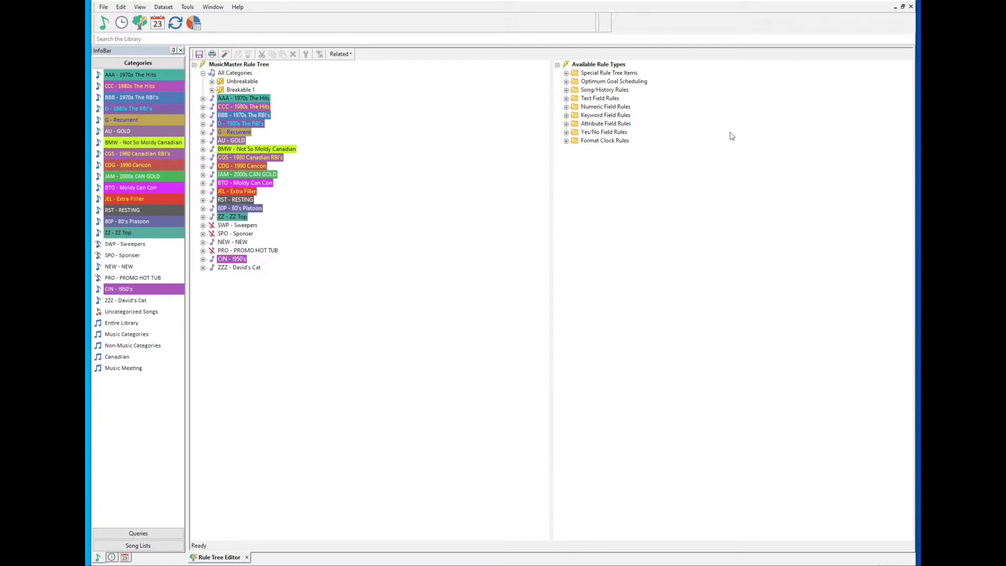
# Add the Artist Keyword Time Separation rule to the Unbreakable group of All Categories with an auto separation of 1:30.
pyautogui.click(566, 115)
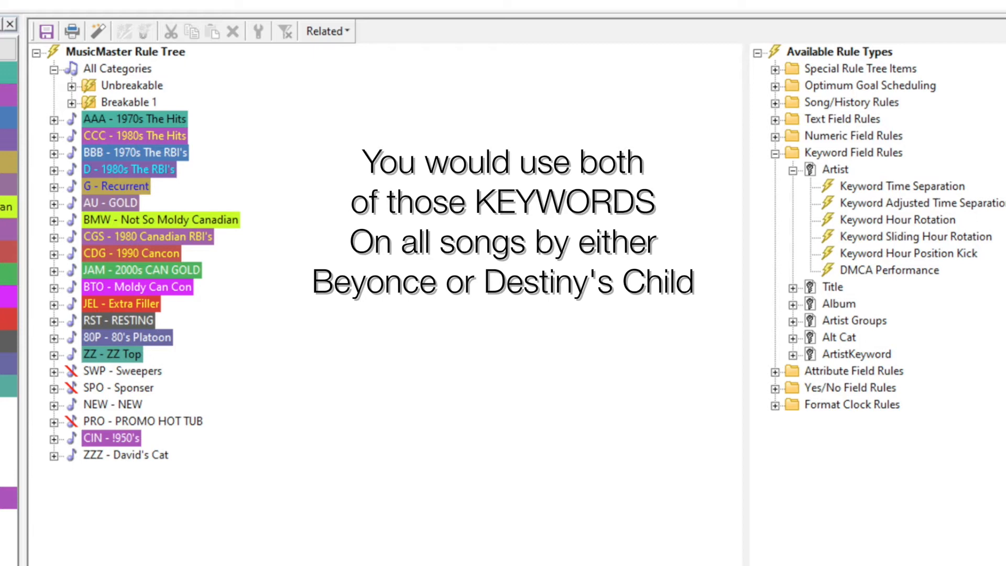
pyautogui.click(823, 185)
pyautogui.moveTo(813, 186); pyautogui.dragTo(214, 170)
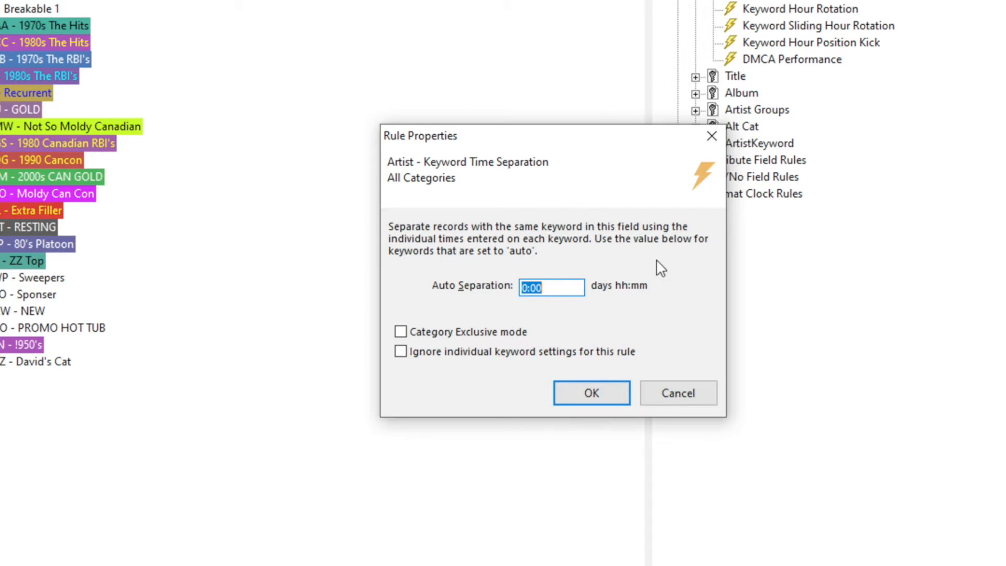
pyautogui.write('1:')
pyautogui.write('30')
pyautogui.click(605, 390)
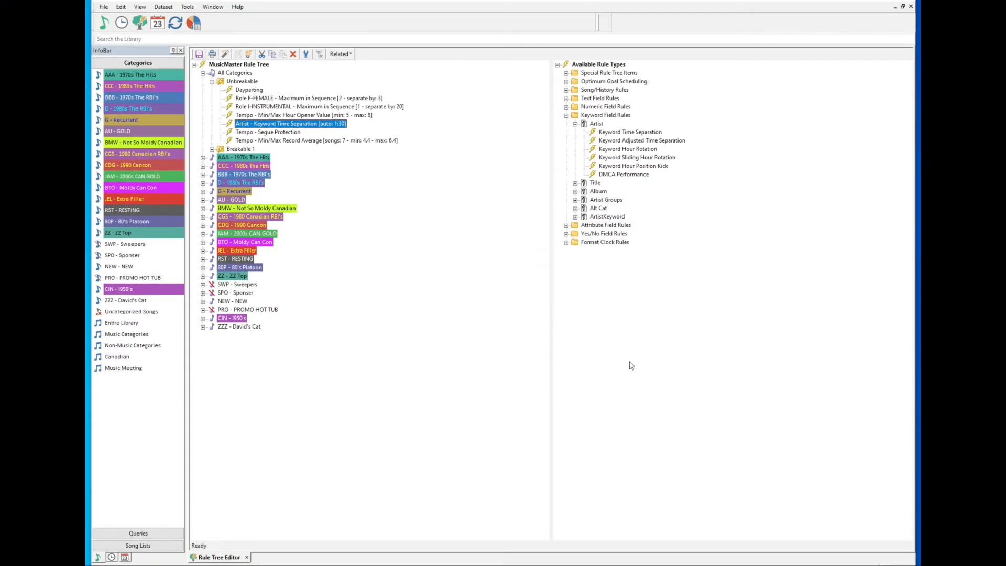
# Add the Tempo Segue Protection attribute rule to the Unbreakable group of All Categories.
pyautogui.click(566, 115)
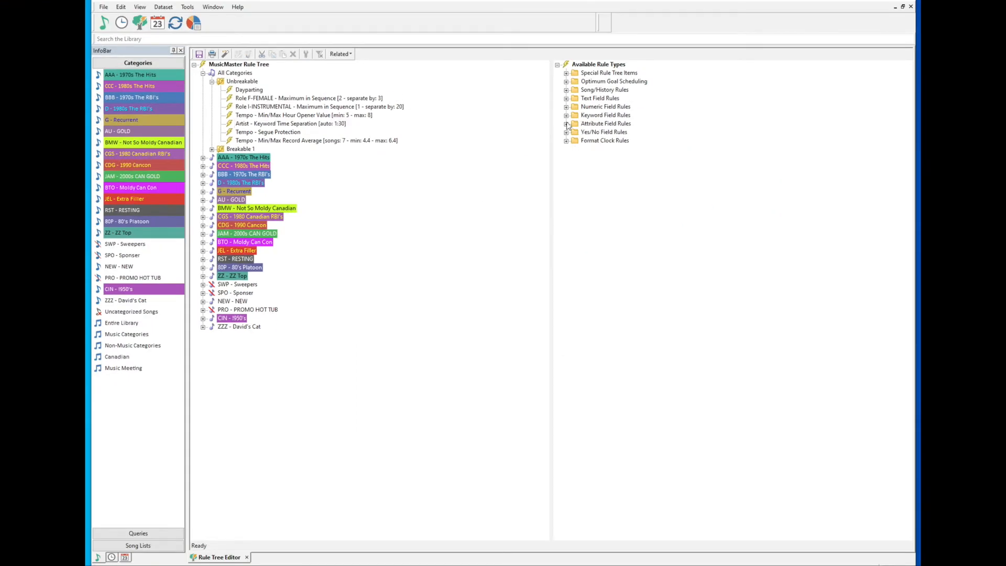
pyautogui.click(566, 124)
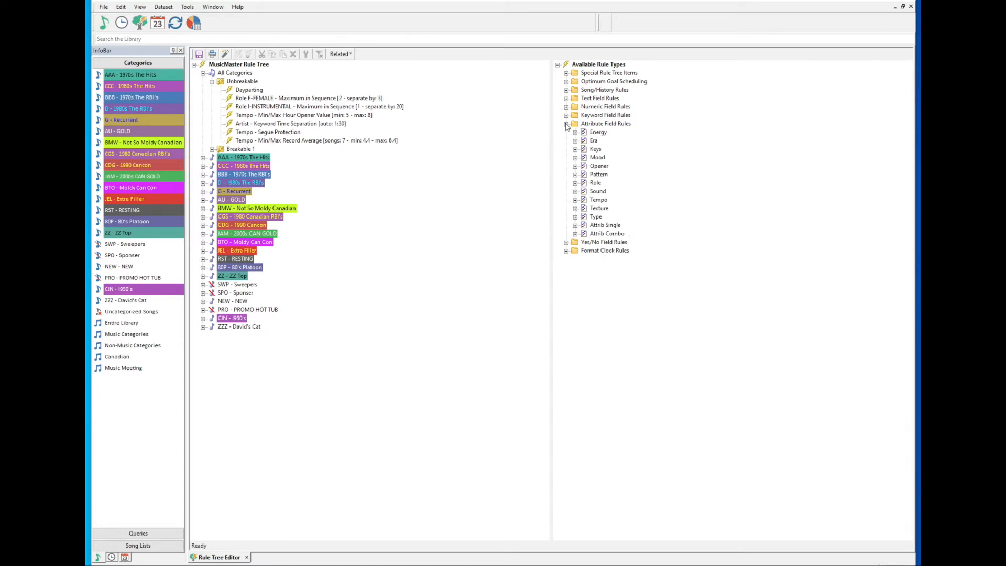
pyautogui.click(575, 200)
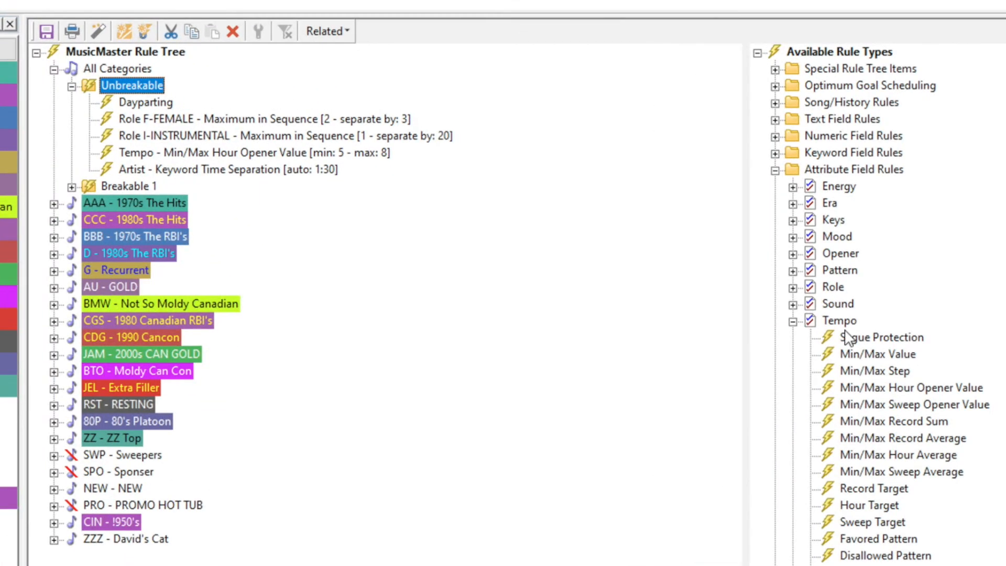
pyautogui.moveTo(593, 208); pyautogui.dragTo(591, 207)
pyautogui.moveTo(827, 338); pyautogui.dragTo(227, 177)
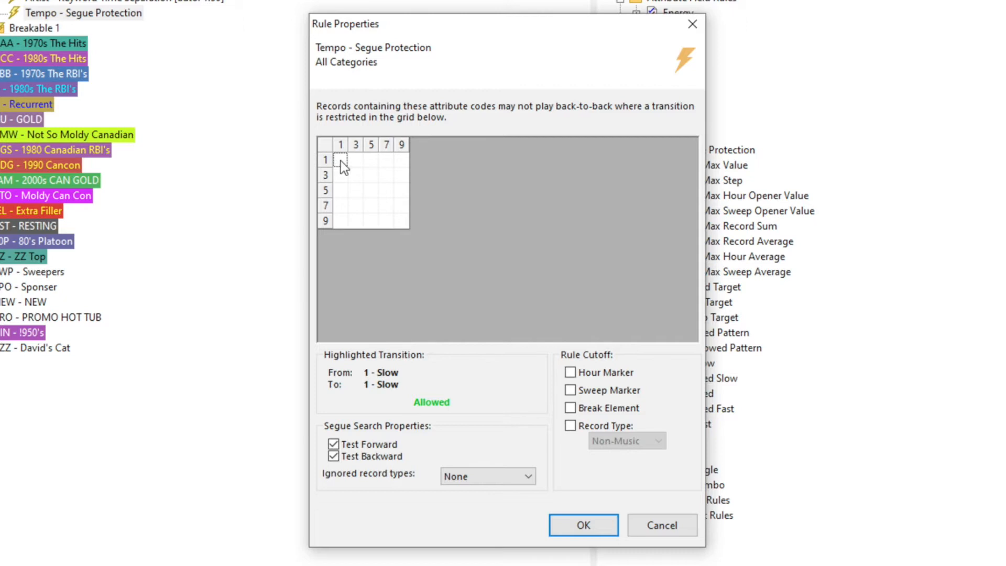
# Restrict the tempo transitions 1 to 1, 1 to 3, 3 to 1, 3 to 3, 7 to 1, 9 to 1 and 9 to 3.
pyautogui.click(340, 160)
pyautogui.click(356, 160)
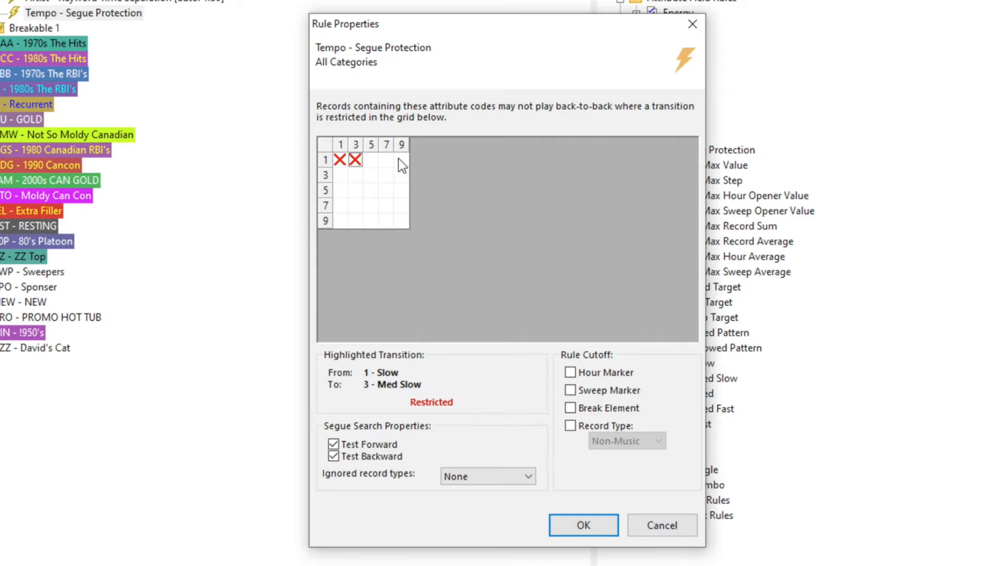
pyautogui.click(340, 175)
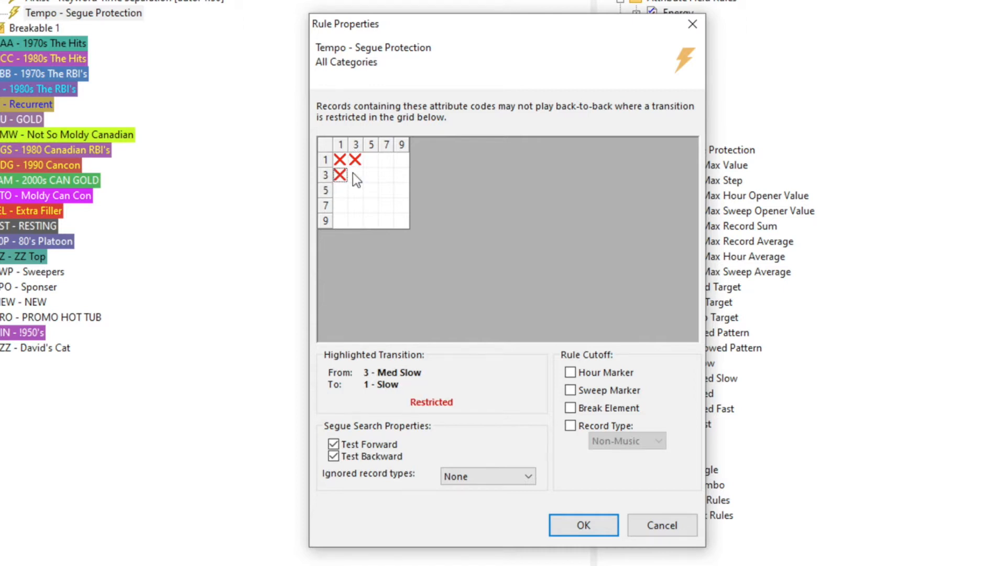
pyautogui.click(356, 175)
pyautogui.click(342, 204)
pyautogui.click(342, 205)
pyautogui.click(341, 220)
pyautogui.click(356, 220)
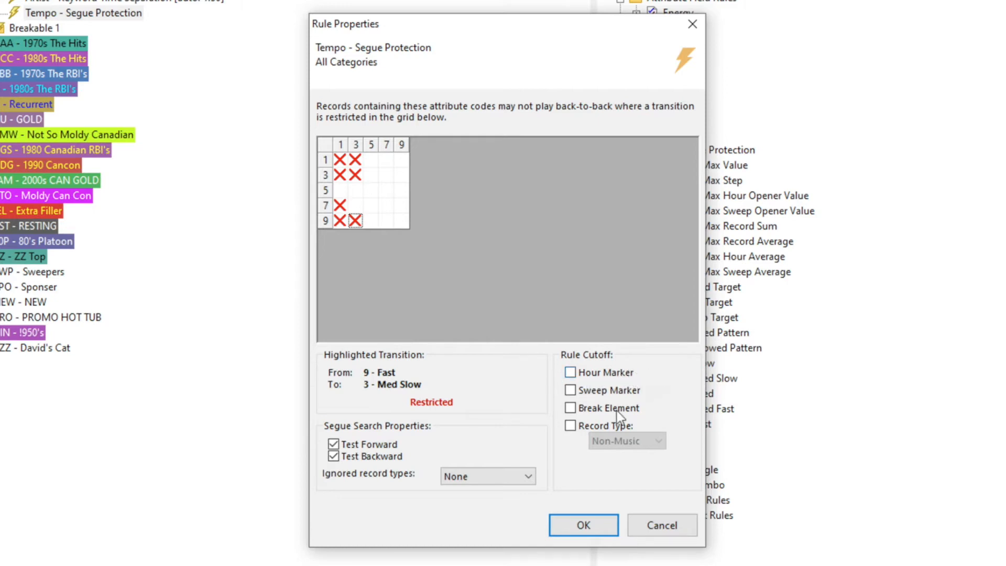
# Enable the Break Element and Non-Music record type cutoffs for the tempo segue rule, save it, and review its properties.
pyautogui.click(570, 408)
pyautogui.click(570, 425)
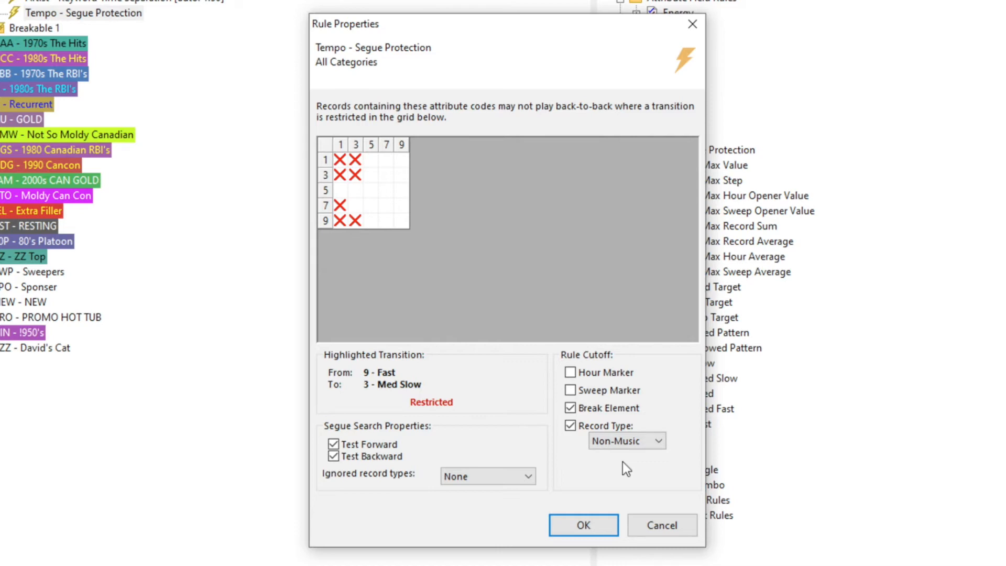
pyautogui.click(591, 522)
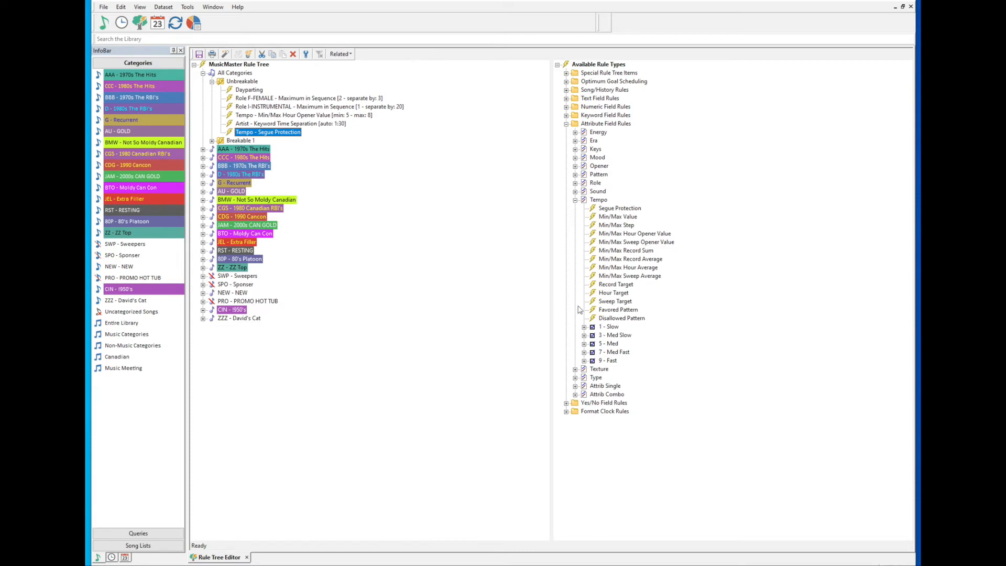
pyautogui.doubleClick(245, 131)
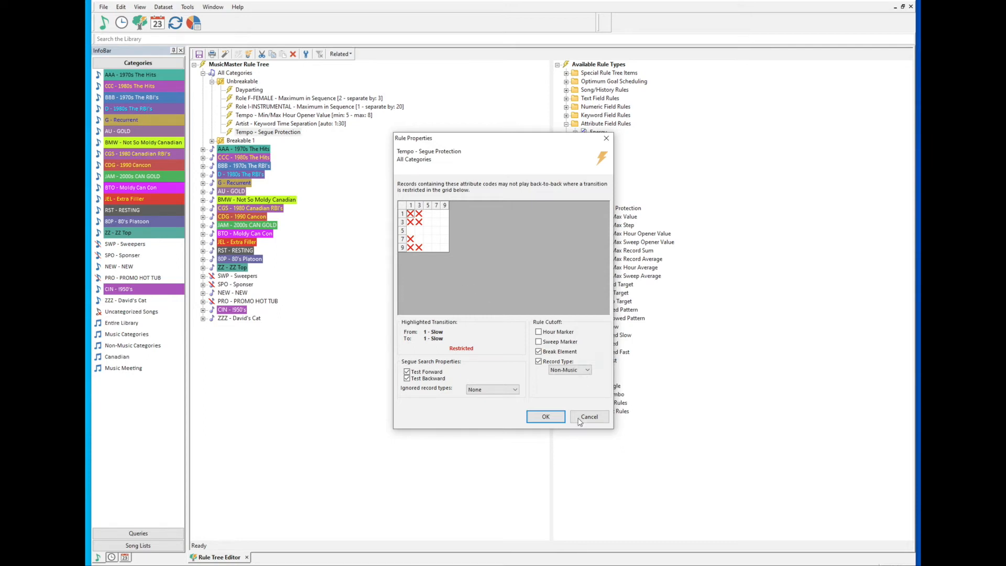
pyautogui.click(546, 417)
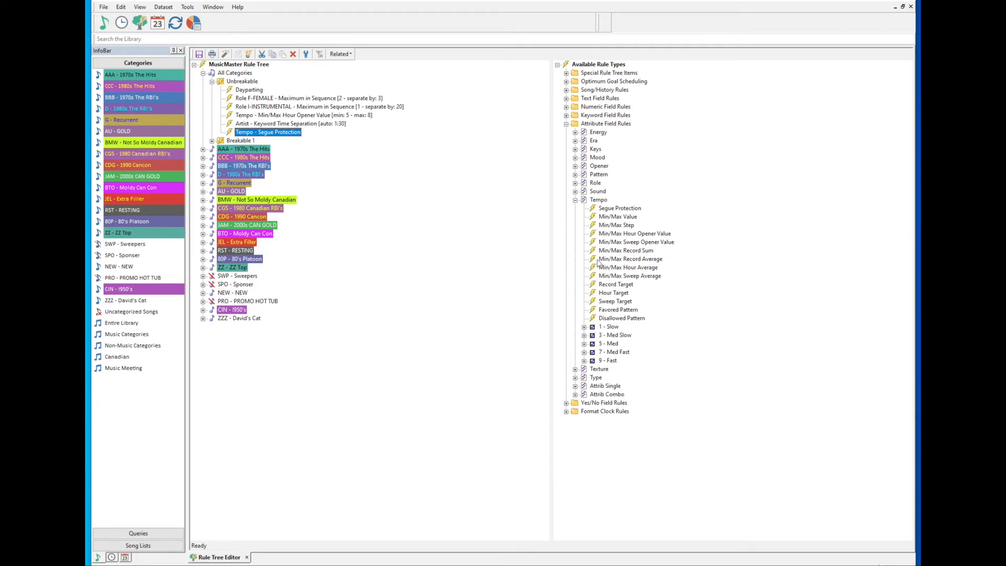
# Add a Tempo Min/Max Record Average rule to the Unbreakable group with 7 records and the Break Element and Non-Music record type cutoffs.
pyautogui.moveTo(437, 183); pyautogui.dragTo(296, 141)
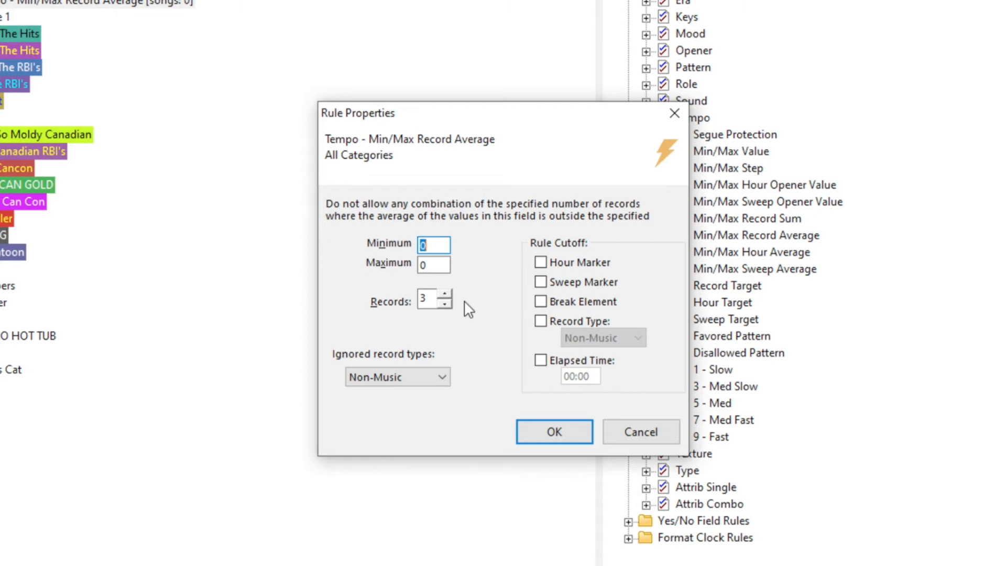
pyautogui.click(445, 294)
pyautogui.click(448, 291)
pyautogui.click(445, 294)
pyautogui.click(512, 114)
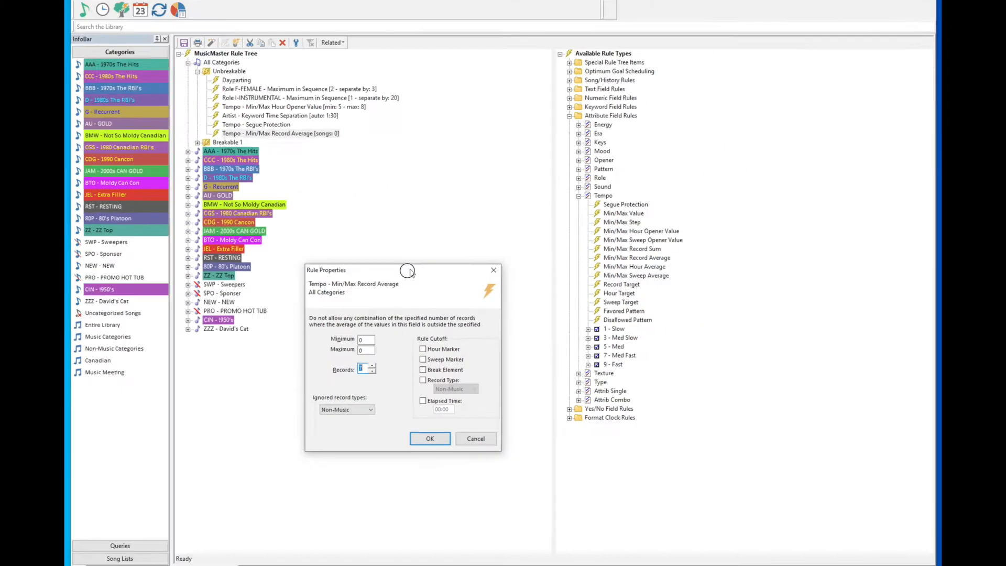
pyautogui.moveTo(407, 271); pyautogui.dragTo(381, 303)
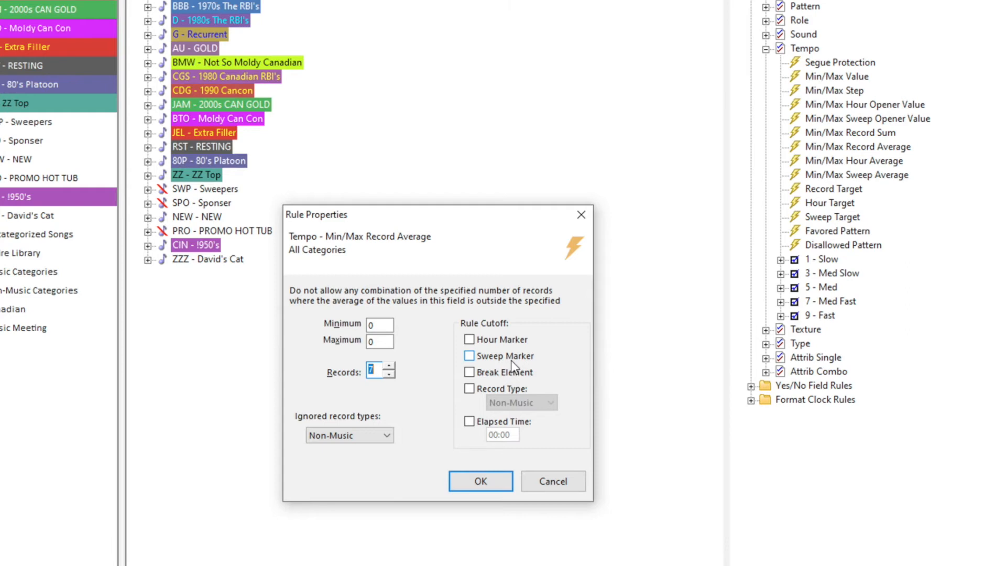
pyautogui.click(470, 372)
pyautogui.click(470, 388)
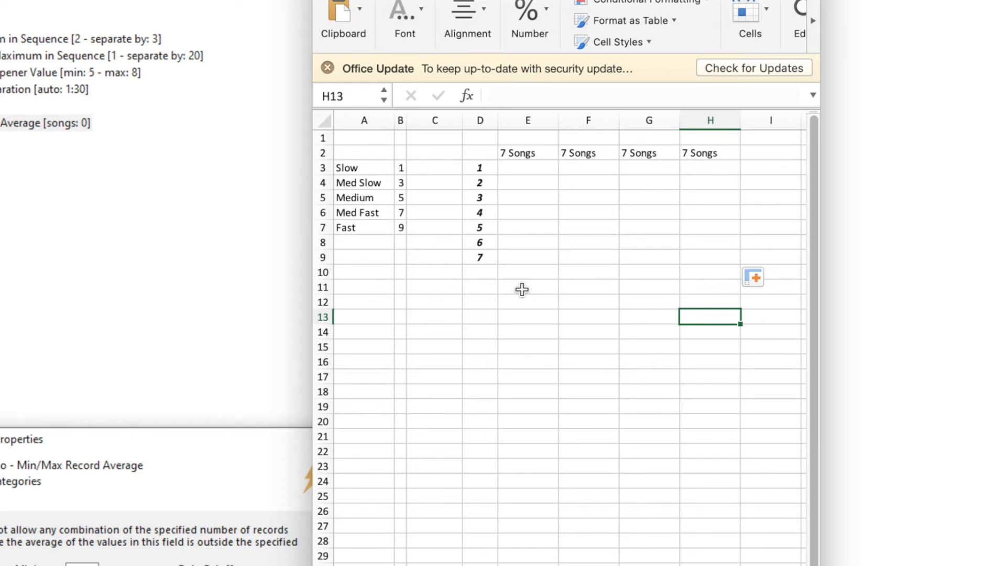
# Switch to the Excel sheet and enter the tempo values 5, 1 and 5 in cells E3 to E5.
pyautogui.click(541, 168)
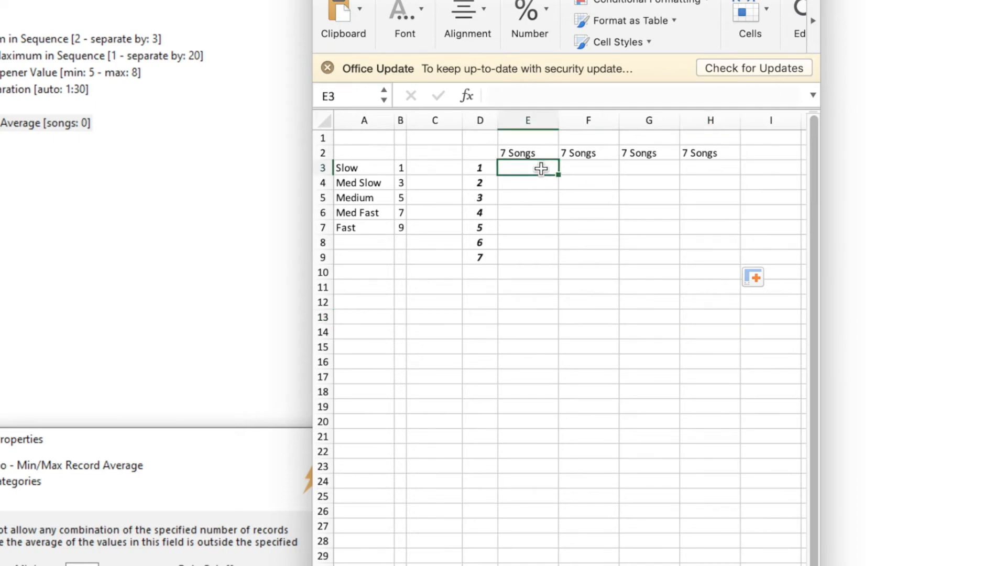
pyautogui.write('5')
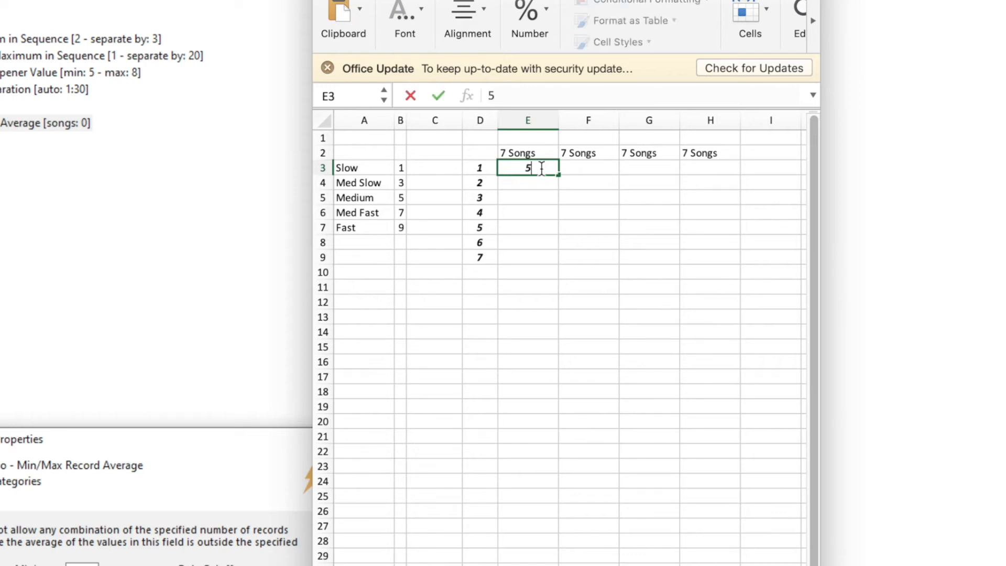
pyautogui.press('Return')
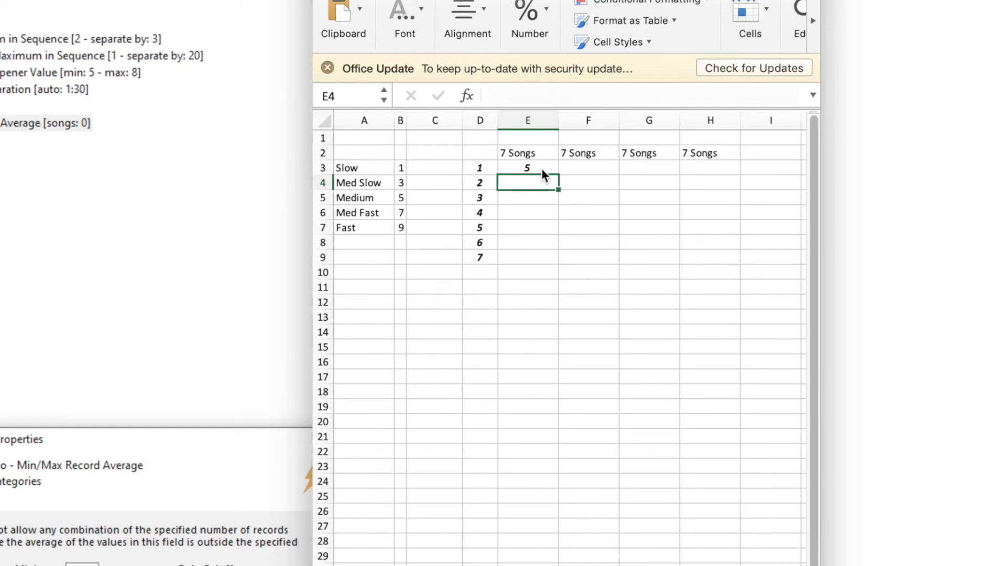
pyautogui.write('1')
pyautogui.press('Return')
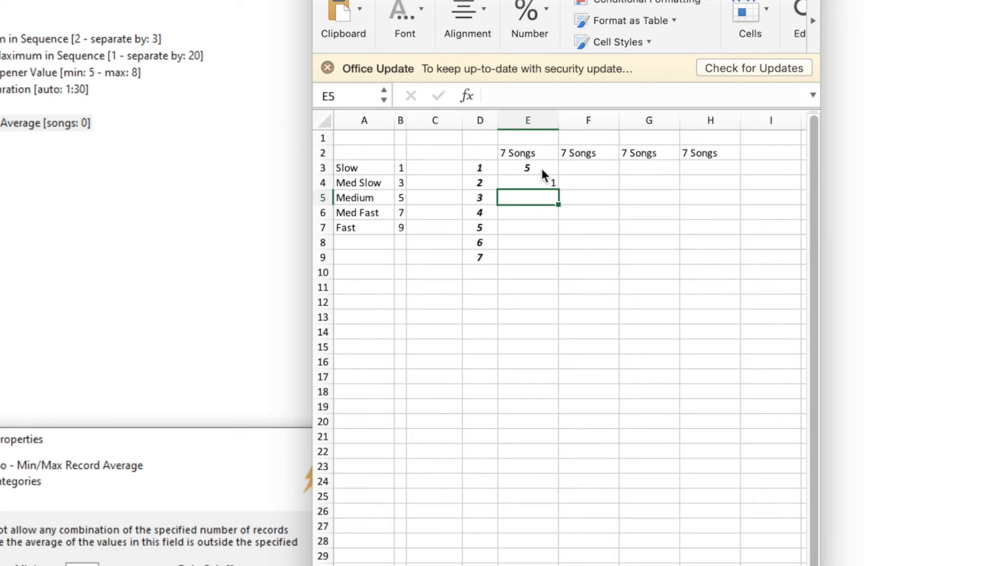
pyautogui.write('5')
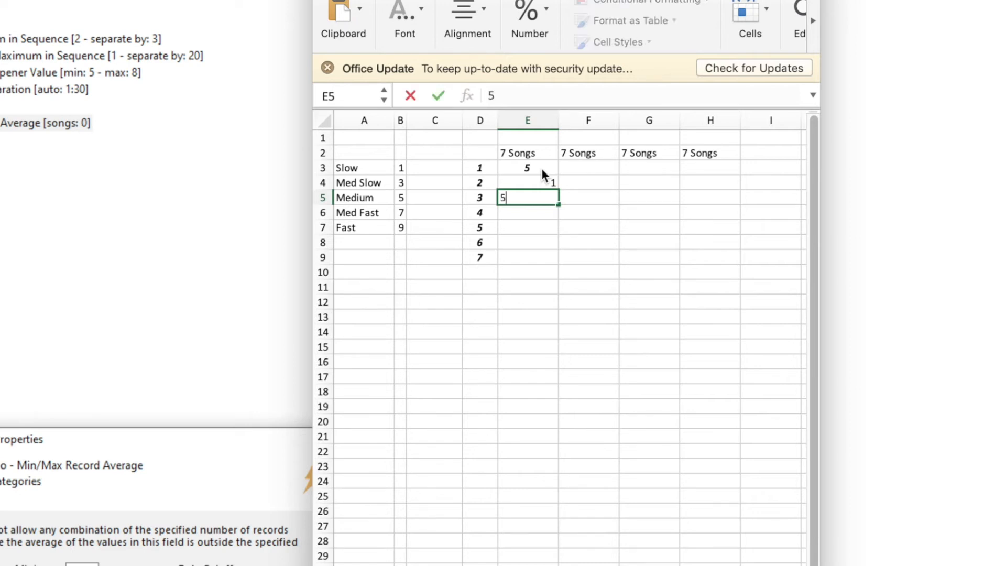
pyautogui.press('Return')
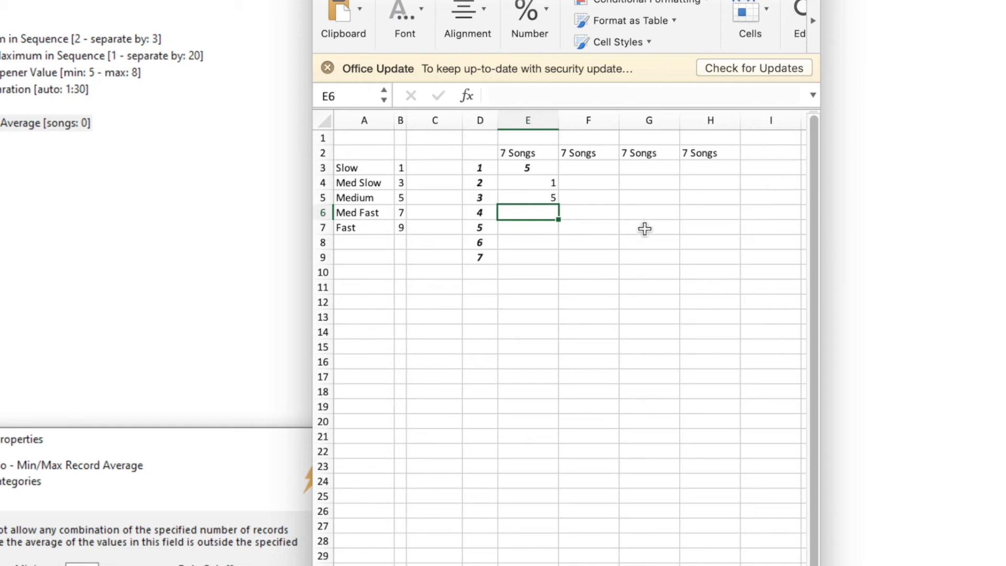
# Enter the tempo value 5 in each of cells E6 to E9 to complete the first 7 Songs column.
pyautogui.write('5')
pyautogui.press('Return')
pyautogui.write('5')
pyautogui.press('Return')
pyautogui.write('5')
pyautogui.press('Return')
pyautogui.write('5')
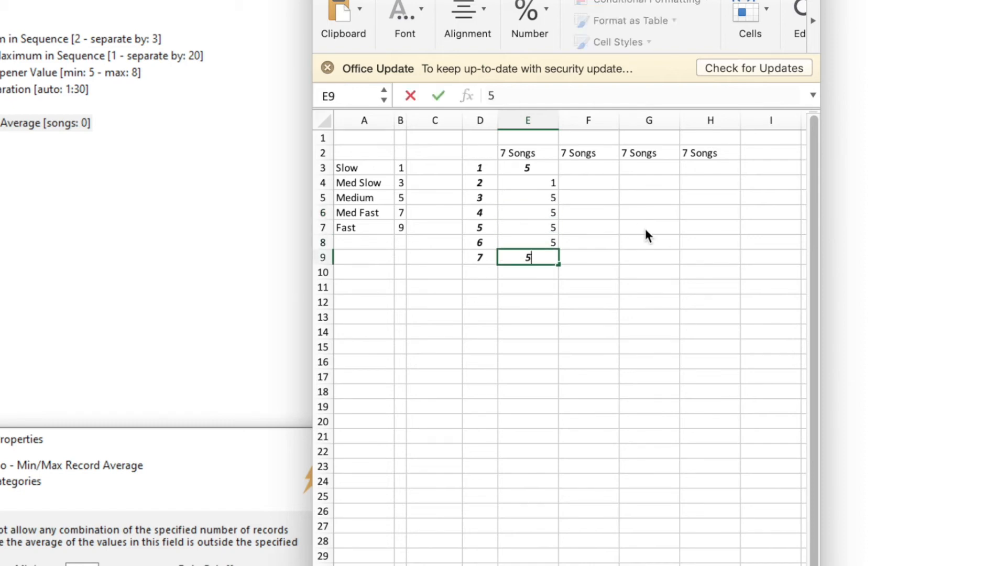
pyautogui.press('Return')
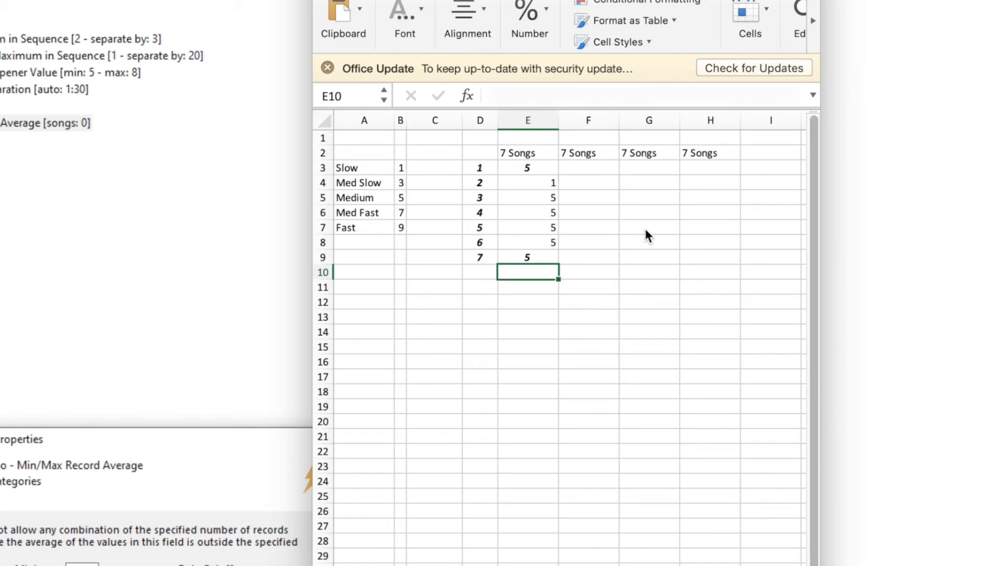
pyautogui.press('Return')
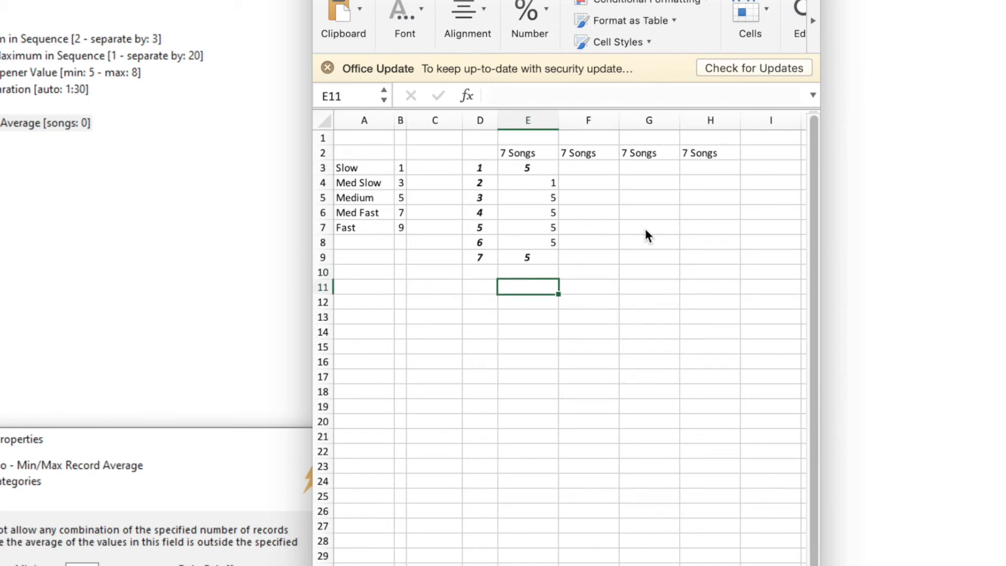
# Fill cell E8 down into E9 so the last song's value takes the same plain formatting.
pyautogui.click(545, 243)
pyautogui.moveTo(557, 247); pyautogui.dragTo(558, 258)
pyautogui.click(600, 245)
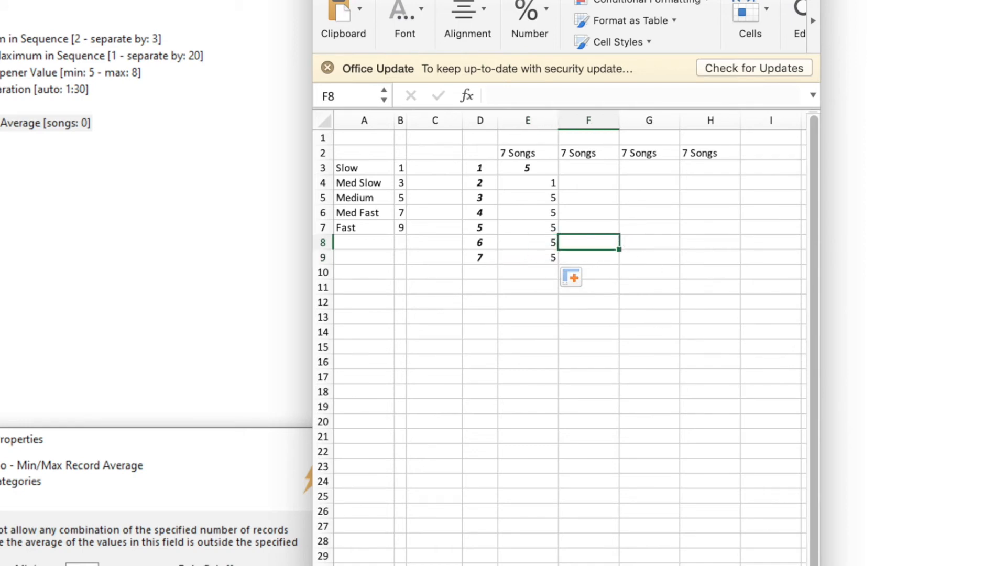
# Enter the tempo values 3, 7 and 7 in cells F3 to F5 of the second 7 Songs column.
pyautogui.click(597, 170)
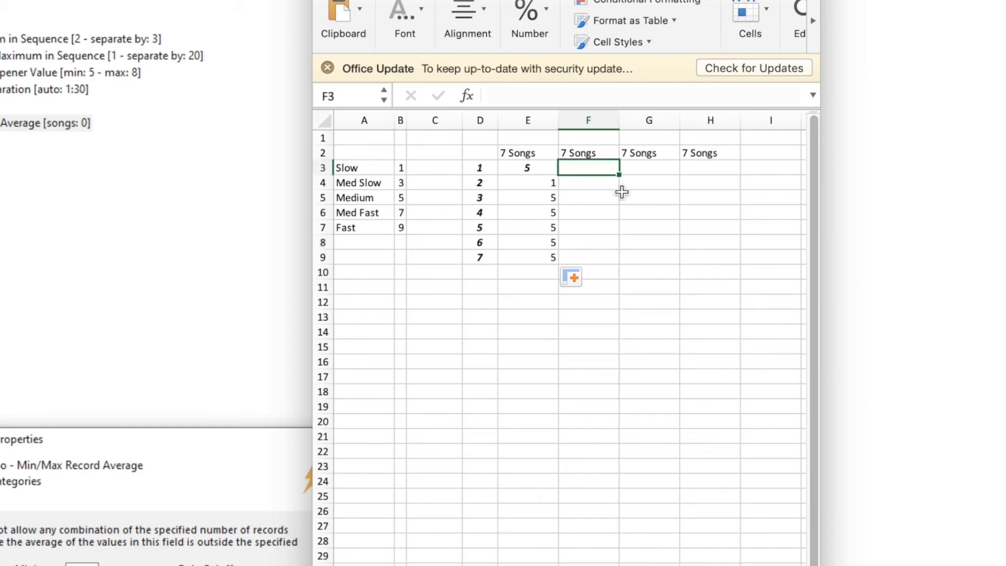
pyautogui.write('3')
pyautogui.press('Return')
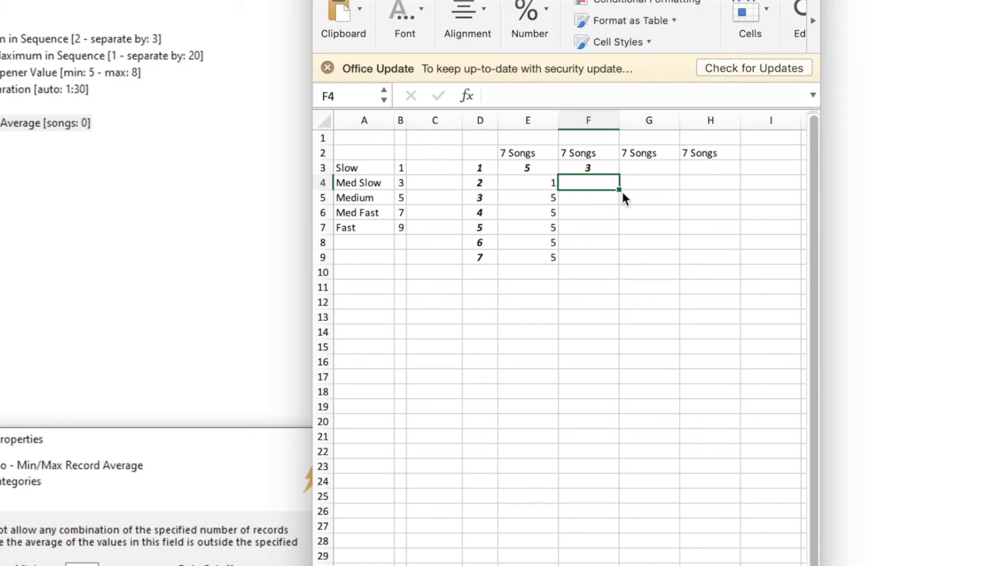
pyautogui.write('7')
pyautogui.press('Return')
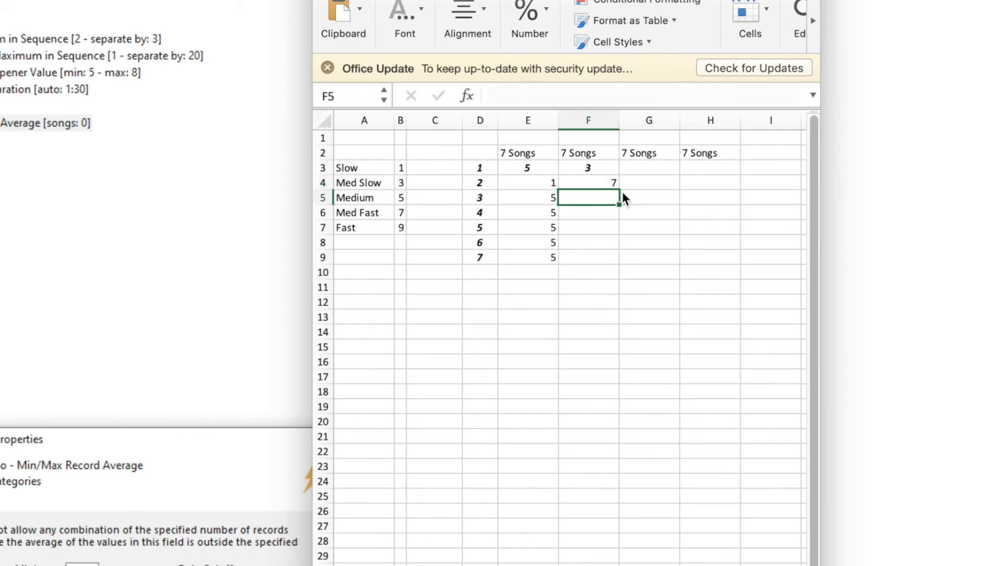
pyautogui.write('7')
pyautogui.press('Return')
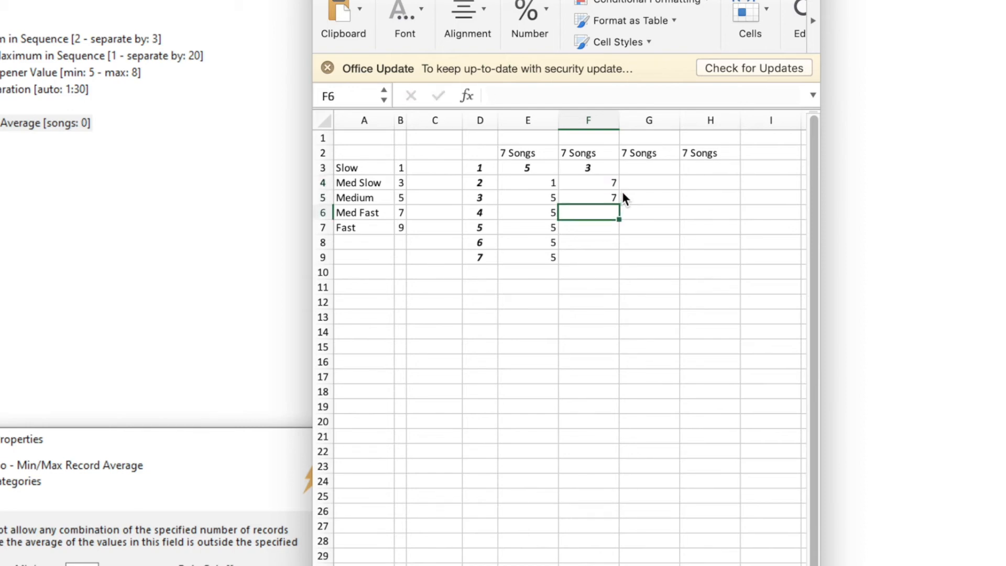
# Enter the tempo values 5, 9, 9 and 5 in cells F6 to F9 to complete the second 7 Songs column.
pyautogui.write('5')
pyautogui.press('Return')
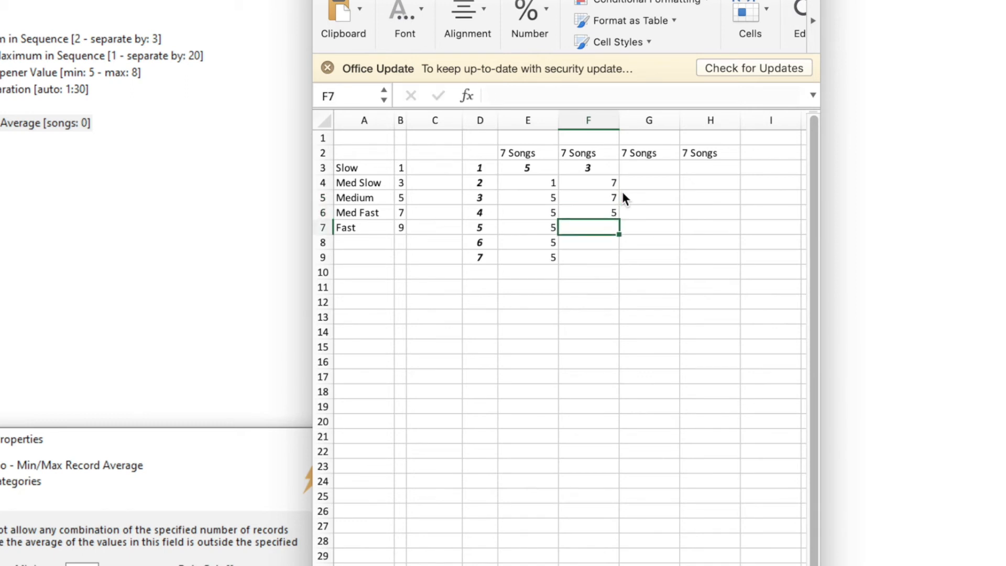
pyautogui.write('9')
pyautogui.press('Return')
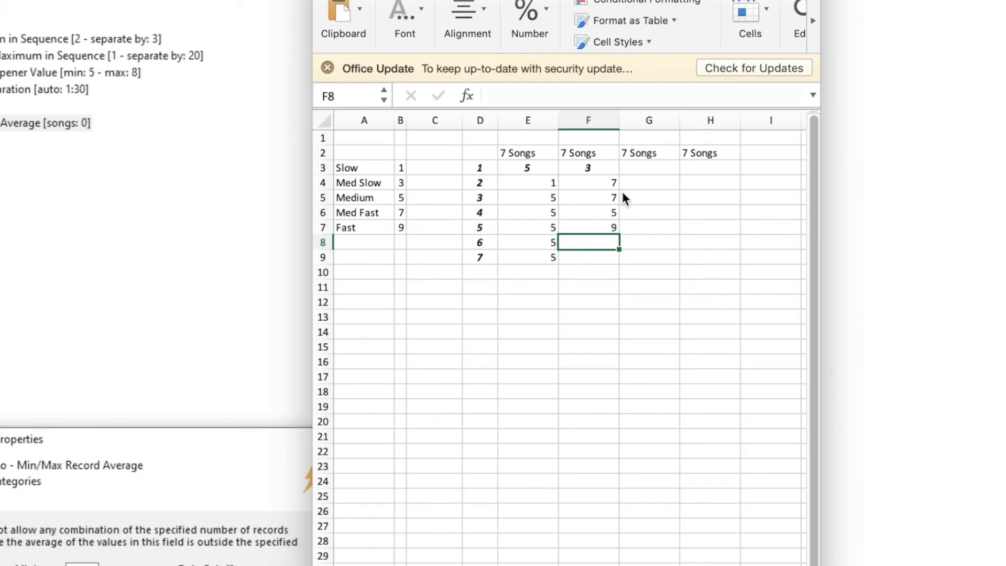
pyautogui.write('9')
pyautogui.press('Return')
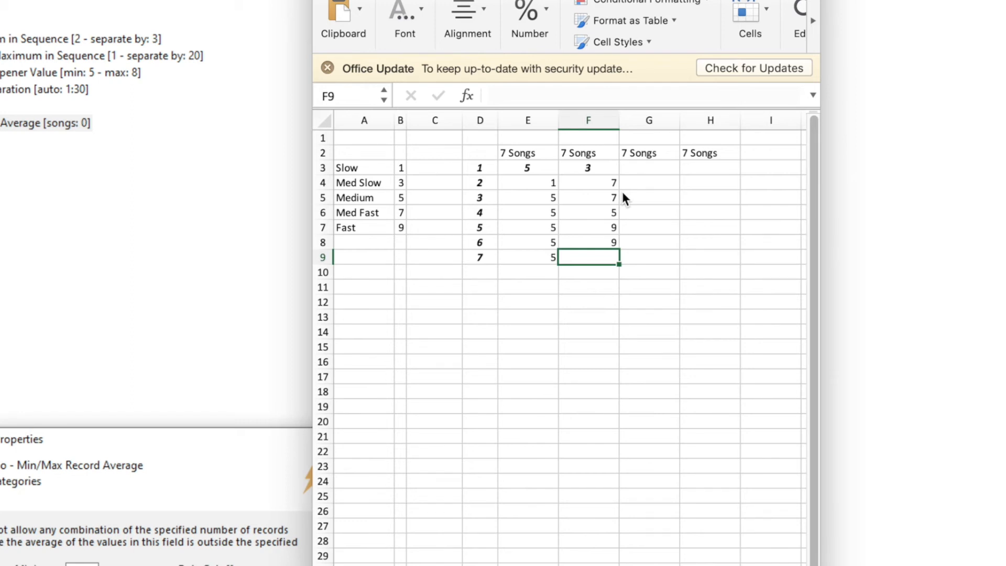
pyautogui.write('5')
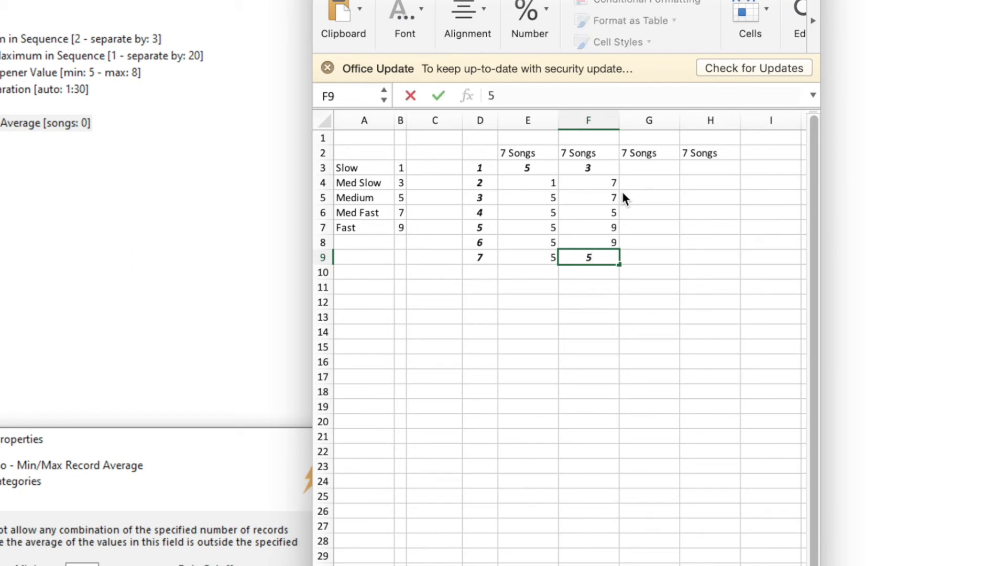
pyautogui.press('Return')
pyautogui.click(649, 436)
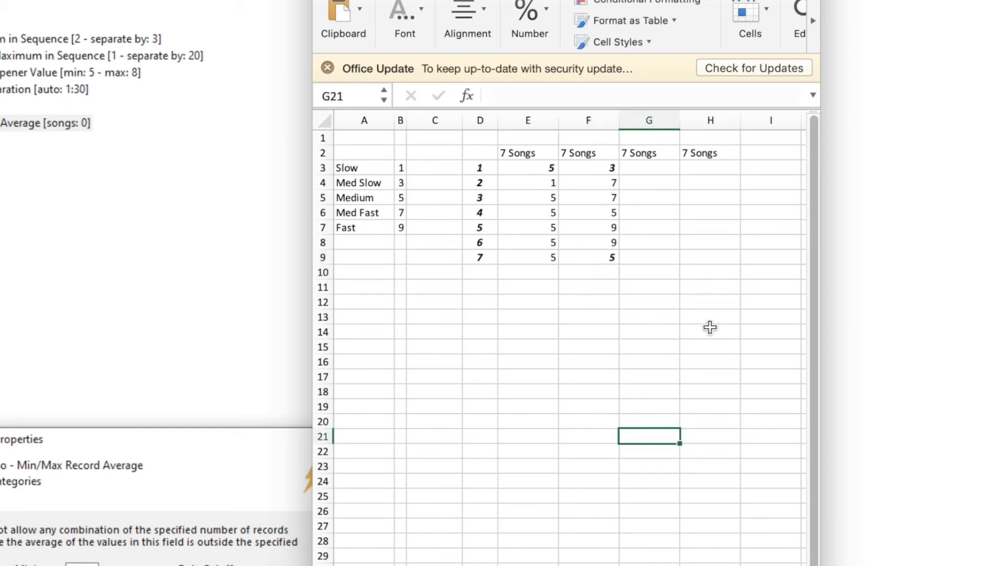
# Enter the formula =SUM(AVERAGE(E3:E9)) in cell E11, accepting the suggested correction of the missing bracket.
pyautogui.click(533, 288)
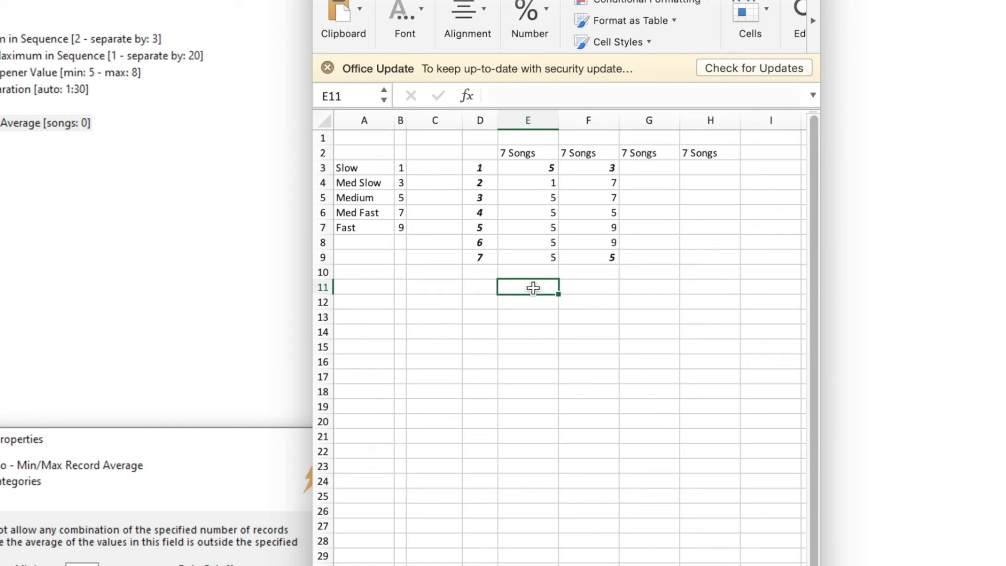
pyautogui.write('=')
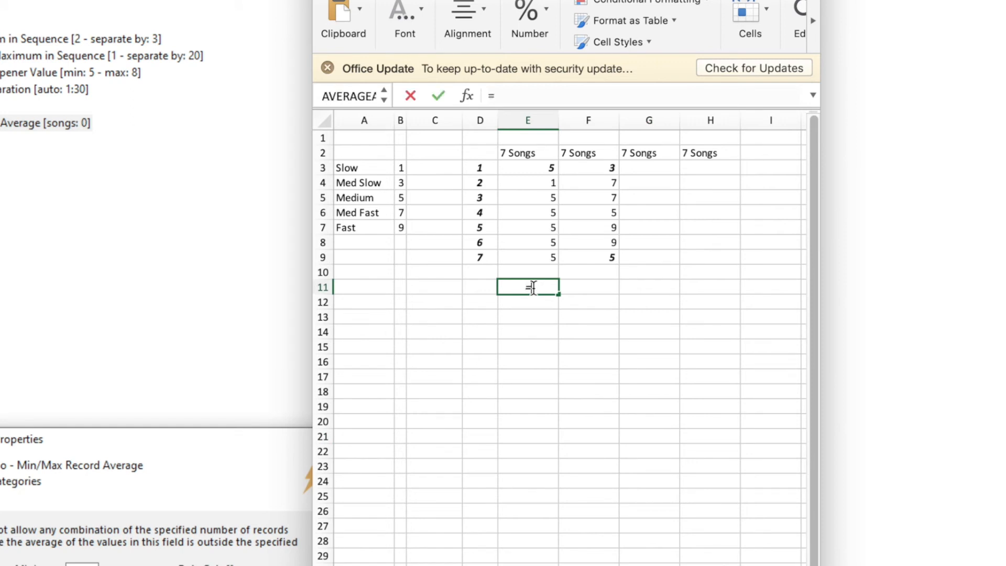
pyautogui.write('sum')
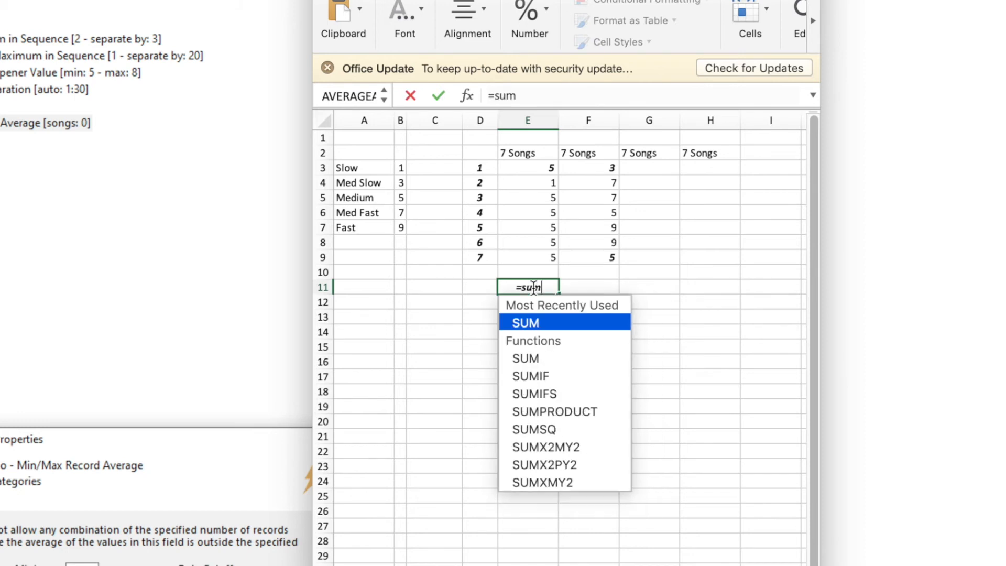
pyautogui.write('(av')
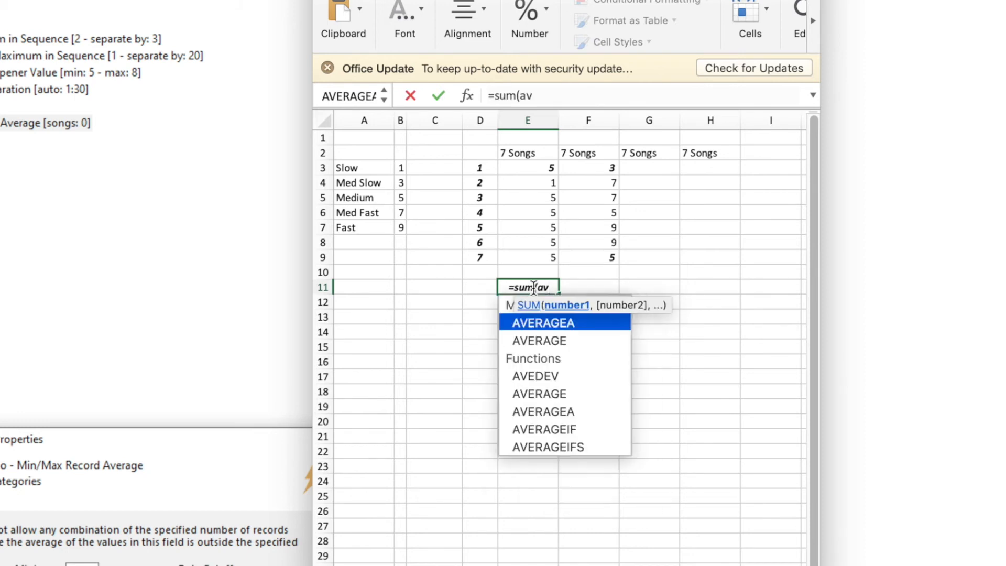
pyautogui.doubleClick(579, 340)
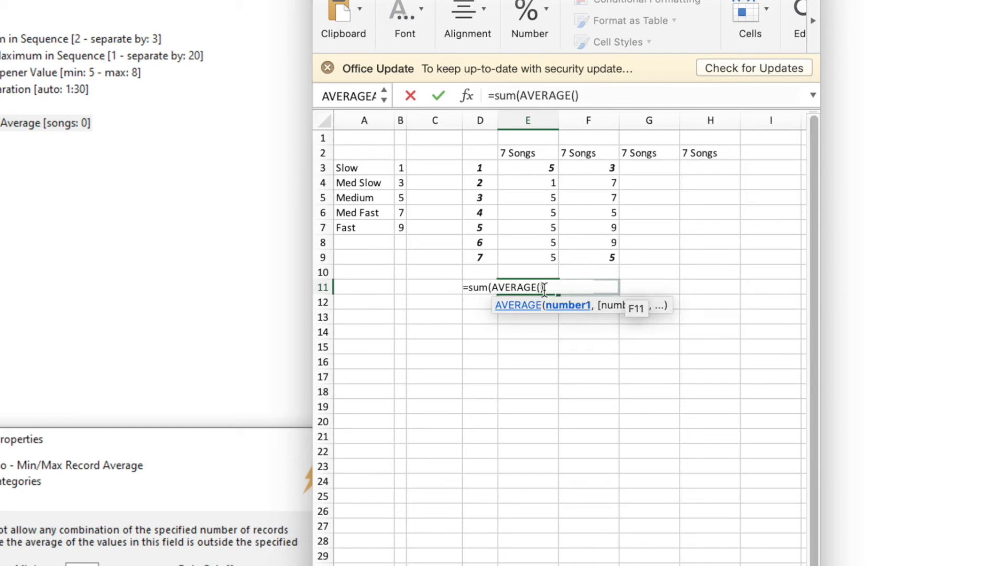
pyautogui.click(549, 257)
pyautogui.moveTo(549, 256); pyautogui.dragTo(555, 169)
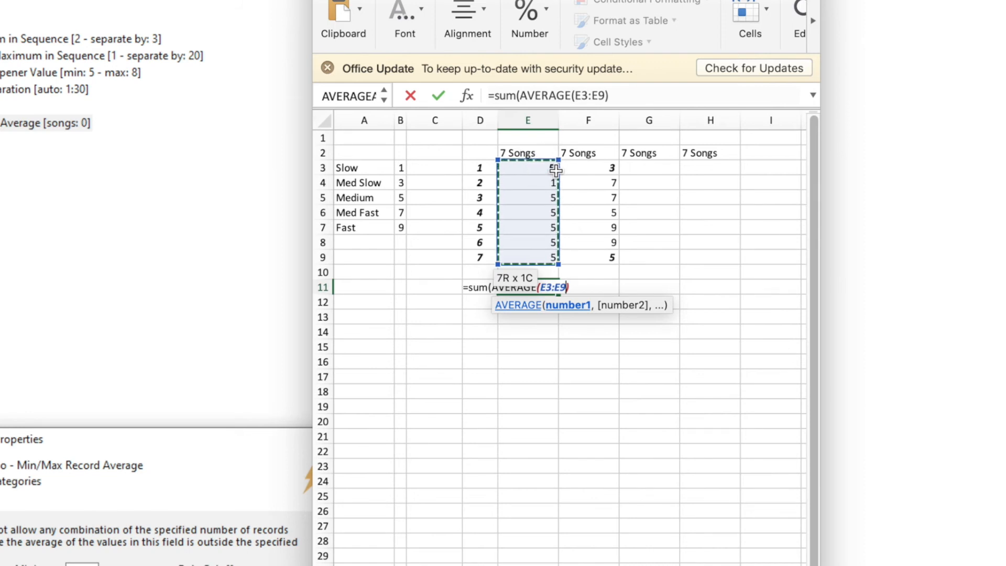
pyautogui.press('Return')
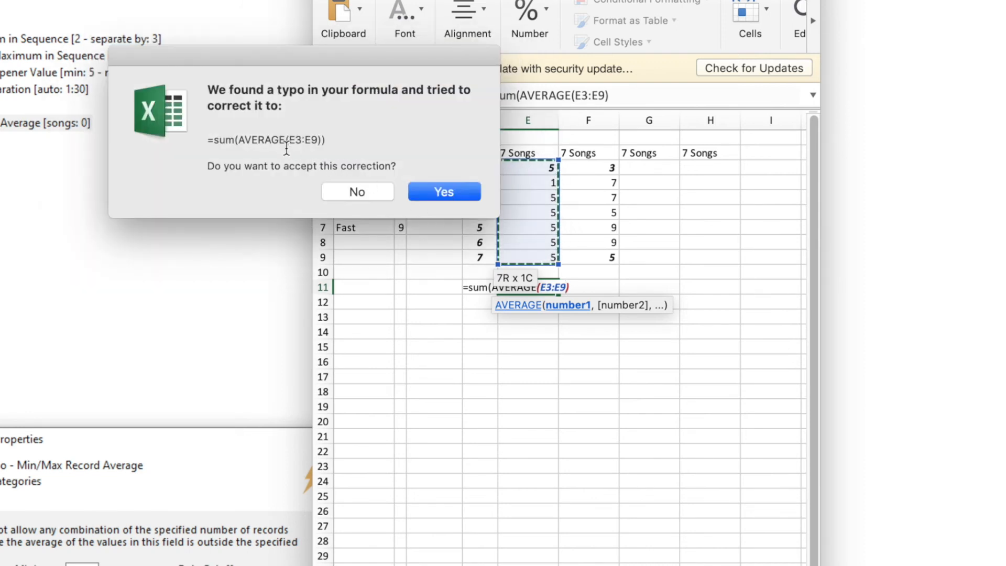
pyautogui.click(454, 193)
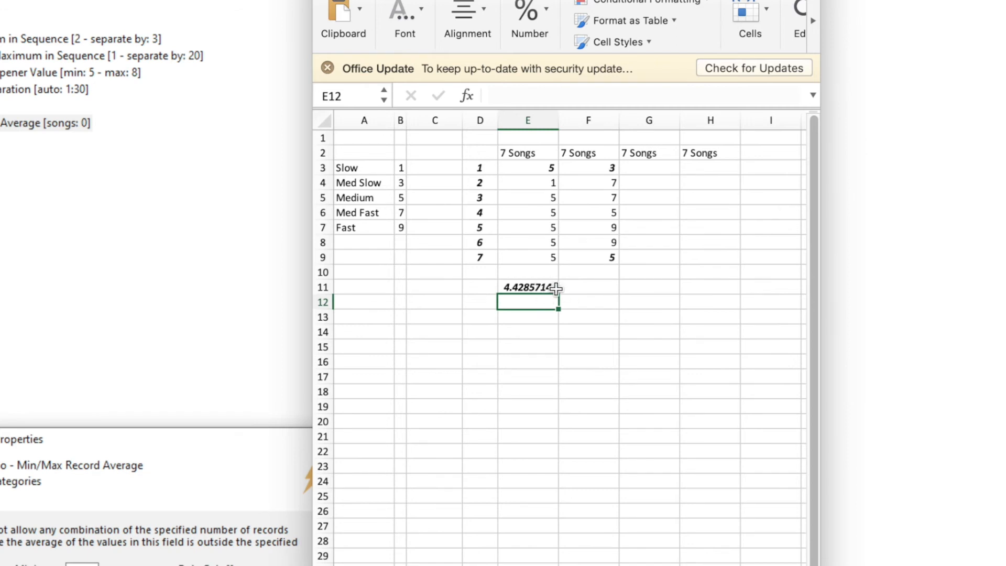
# Fill the average formula from cell E11 across F11 to H11 for the other 7 Songs columns.
pyautogui.click(539, 287)
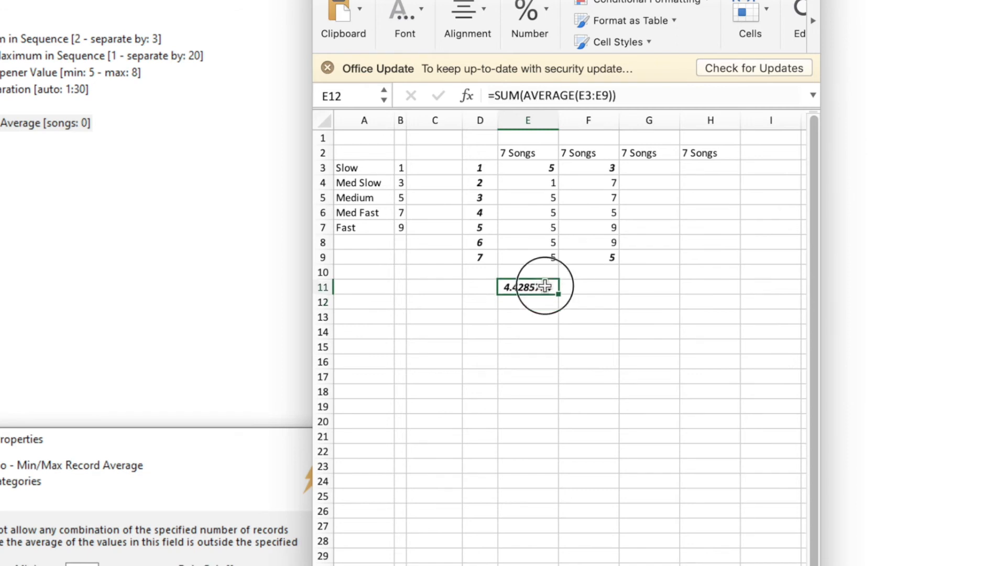
pyautogui.moveTo(559, 294); pyautogui.dragTo(734, 299)
pyautogui.click(672, 359)
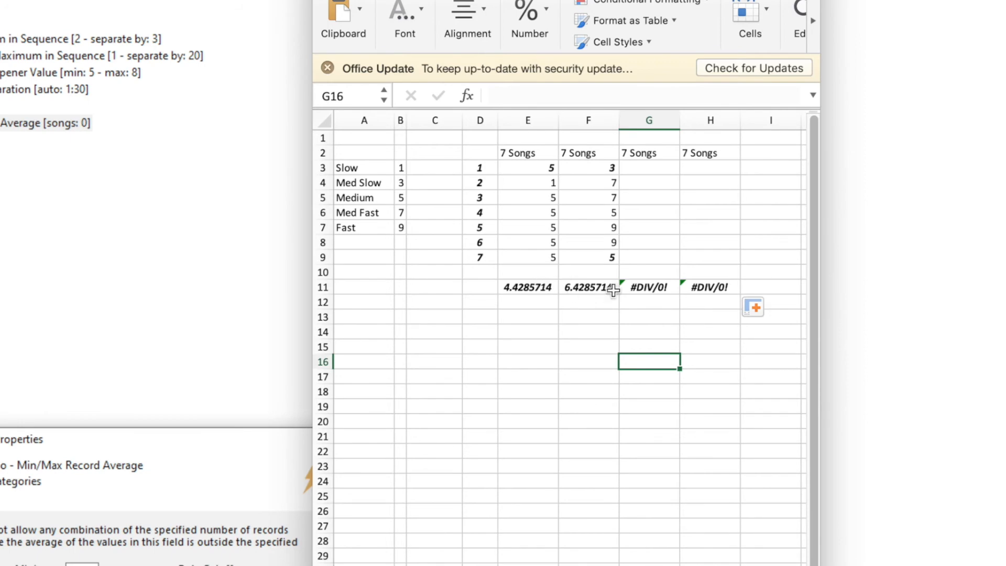
# Format the average cells E11 to H11 as Number with one decimal place.
pyautogui.click(545, 286)
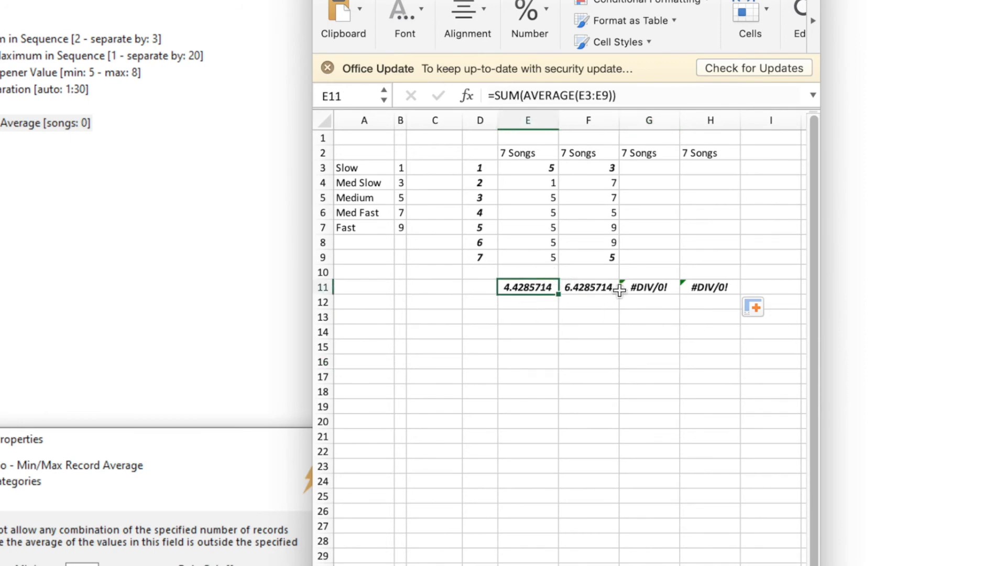
pyautogui.keyDown('shift'); pyautogui.click(712, 288); pyautogui.keyUp('shift')
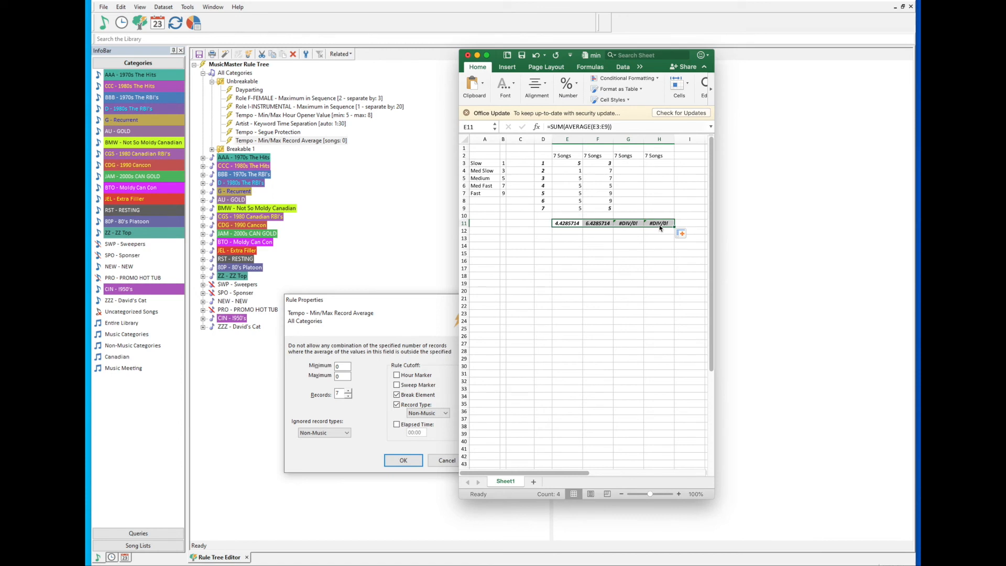
pyautogui.press('super+1')
pyautogui.click(398, 76)
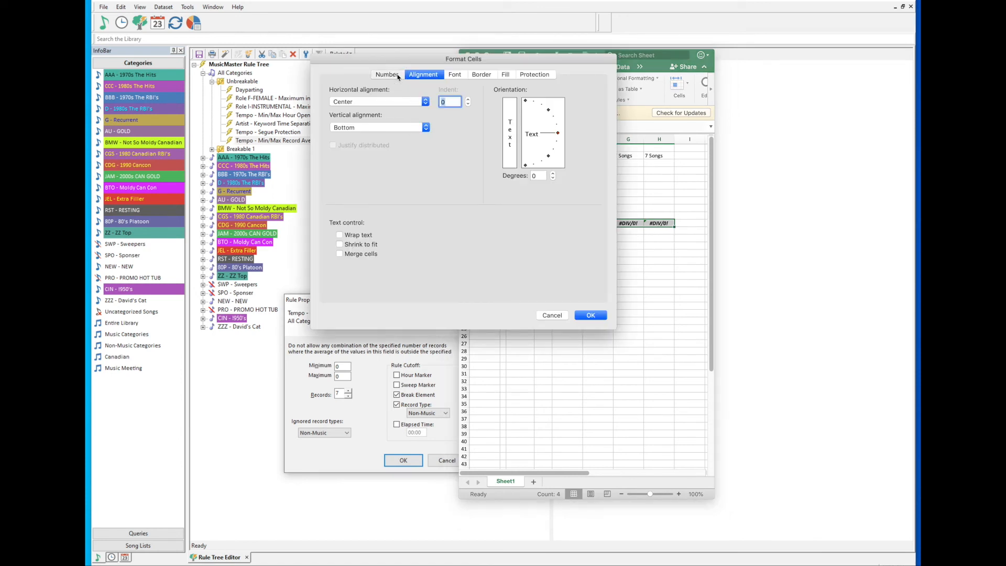
pyautogui.click(369, 109)
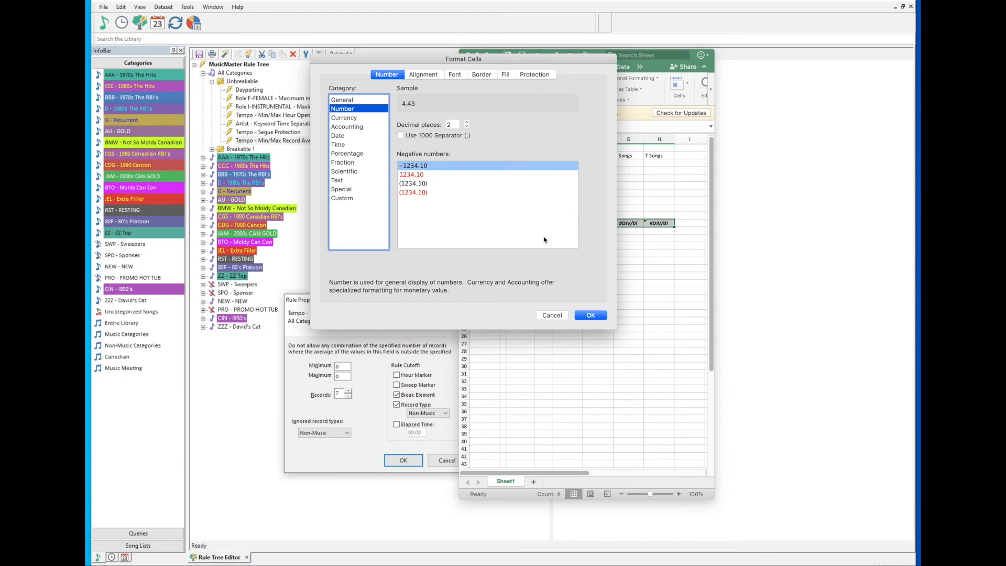
pyautogui.click(467, 126)
pyautogui.click(592, 316)
pyautogui.click(626, 318)
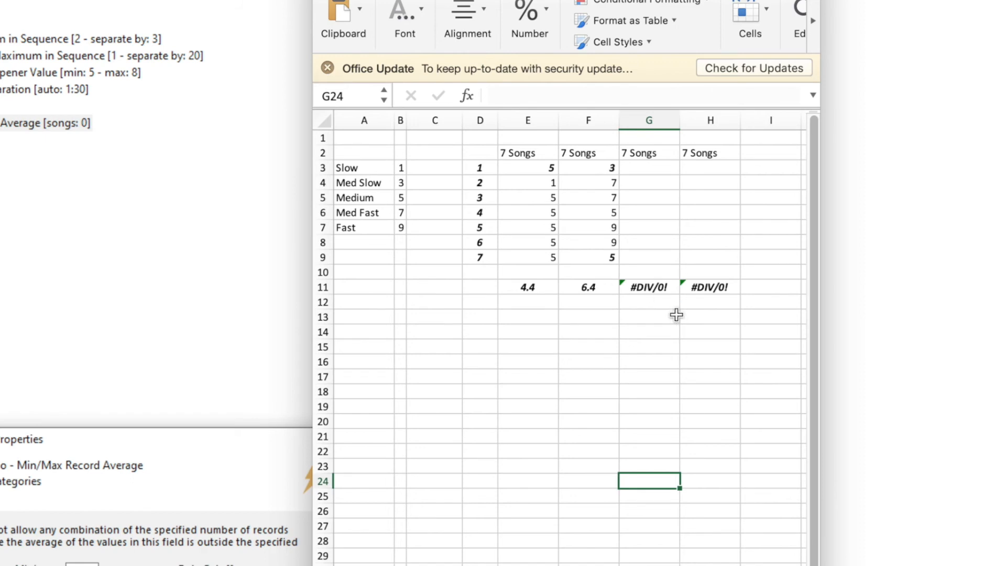
# Copy the tempo values in F3:F9 into G3:G9 and change the first value, G3, to 1.
pyautogui.moveTo(608, 167); pyautogui.dragTo(606, 254)
pyautogui.press('super+c')
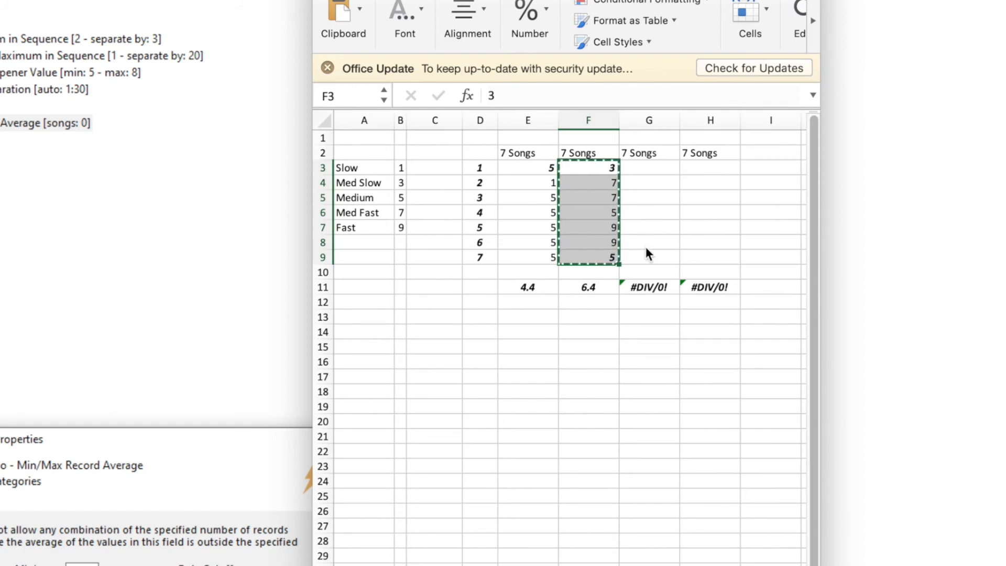
pyautogui.click(649, 168)
pyautogui.press('super+v')
pyautogui.click(675, 333)
pyautogui.click(669, 169)
pyautogui.write('1')
pyautogui.press('Return')
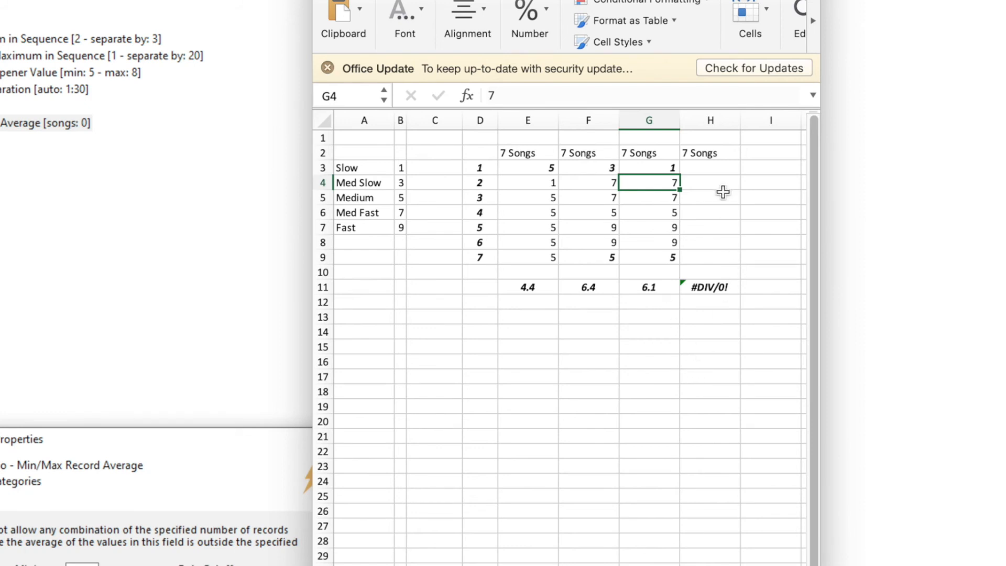
# Enter the tempo values 9, 9 and 7 in cells H3 to H5 of the fourth 7 Songs column.
pyautogui.click(726, 169)
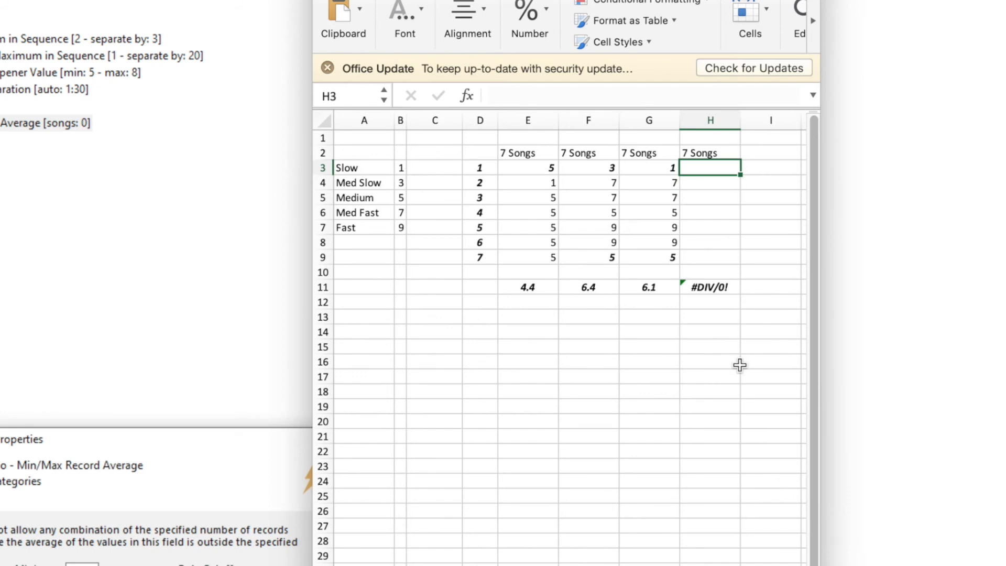
pyautogui.write('9')
pyautogui.press('Return')
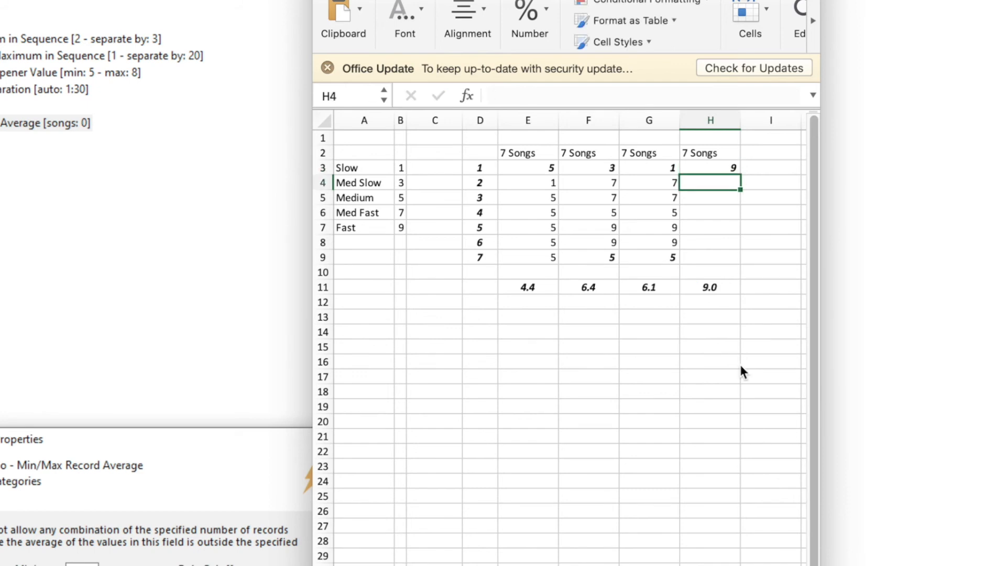
pyautogui.write('9')
pyautogui.press('Return')
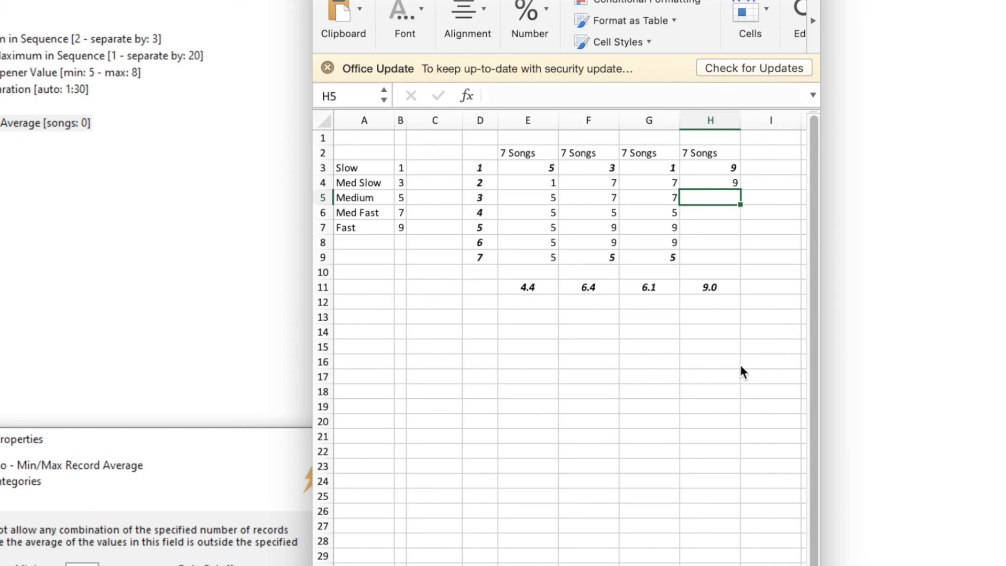
pyautogui.write('7')
pyautogui.press('Return')
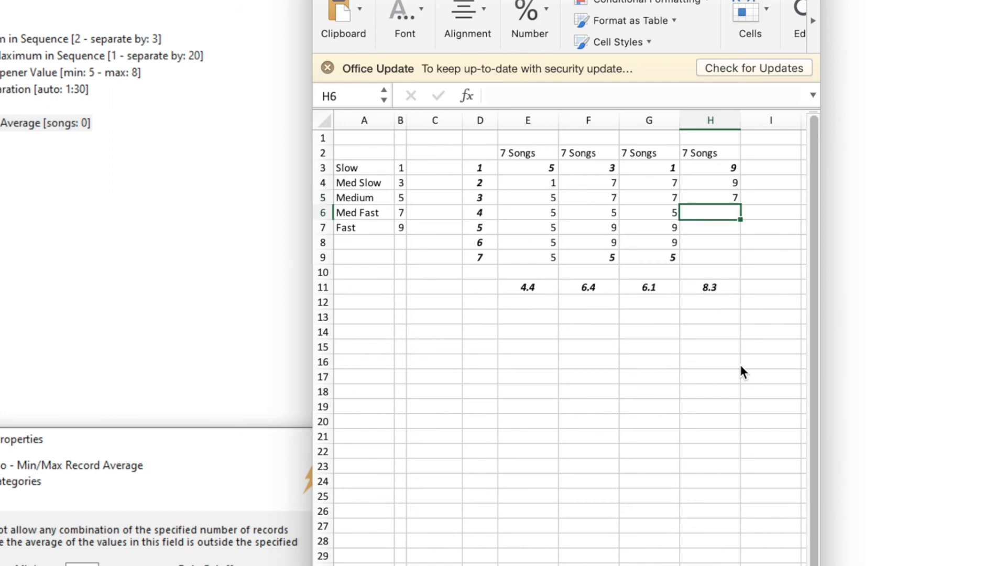
# Enter the tempo values 5, 7, 5 and 9 in cells H6 to H9 to complete the fourth 7 Songs column.
pyautogui.press('F4')
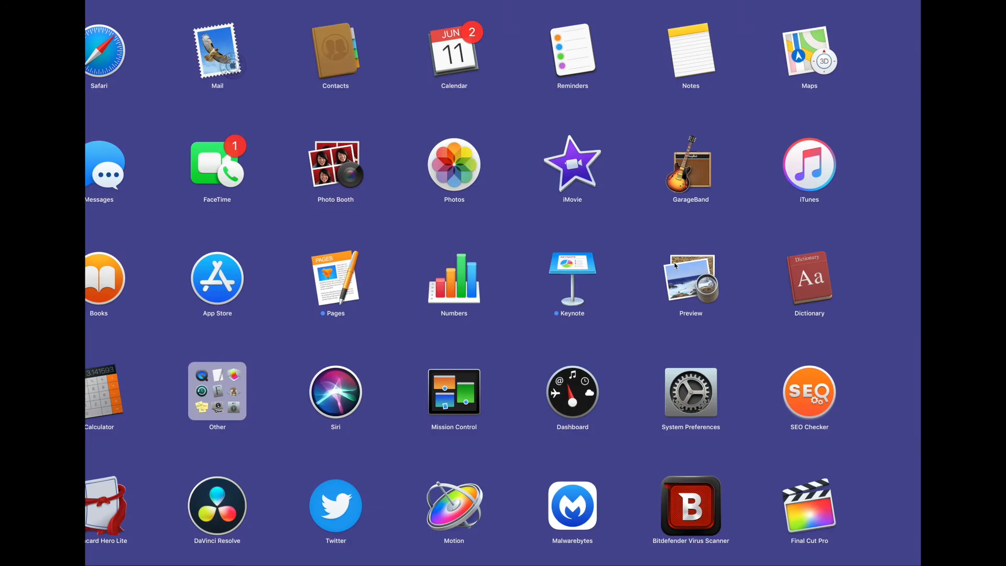
pyautogui.press('Escape')
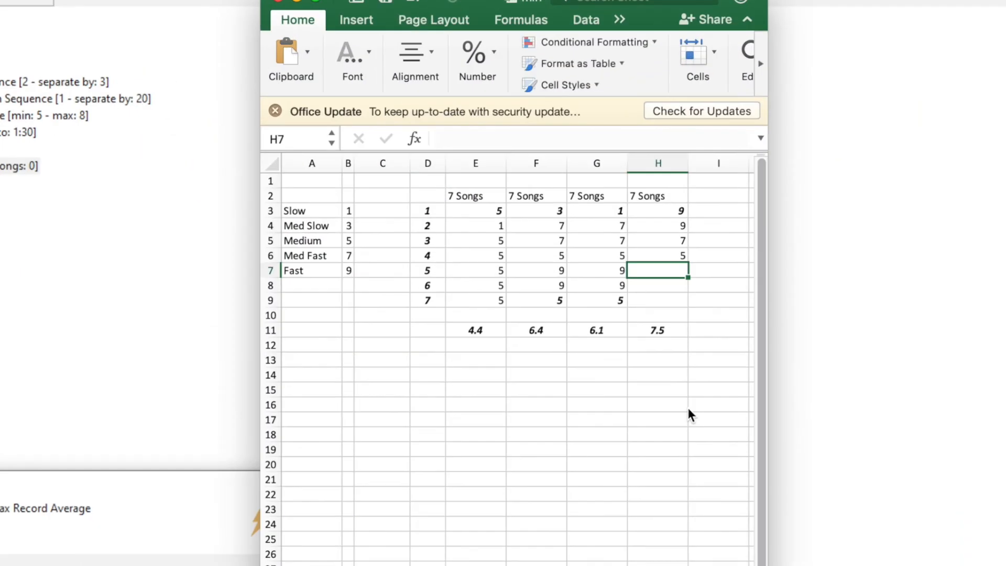
pyautogui.write('7')
pyautogui.press('Return')
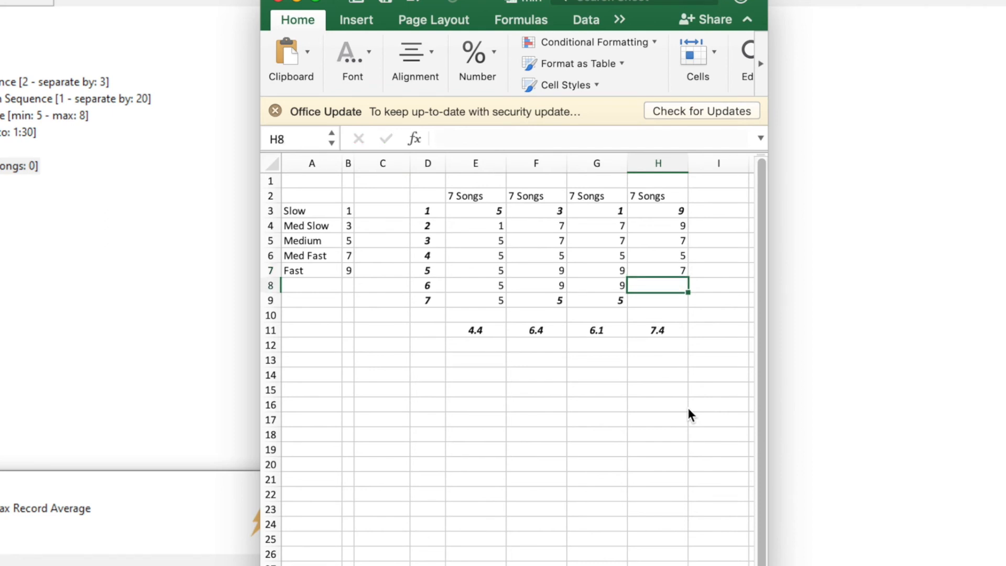
pyautogui.write('5')
pyautogui.press('Return')
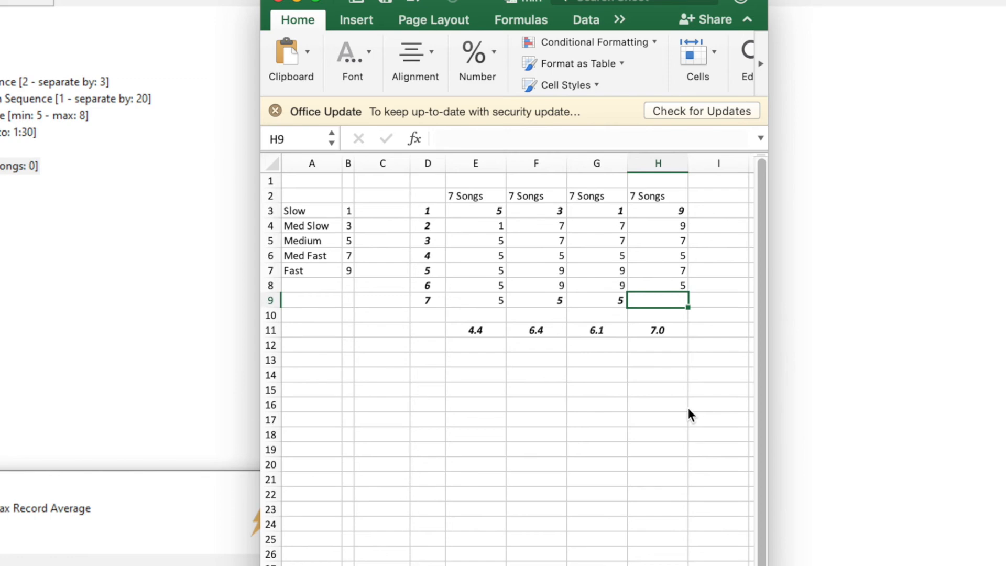
pyautogui.write('9')
pyautogui.press('Return')
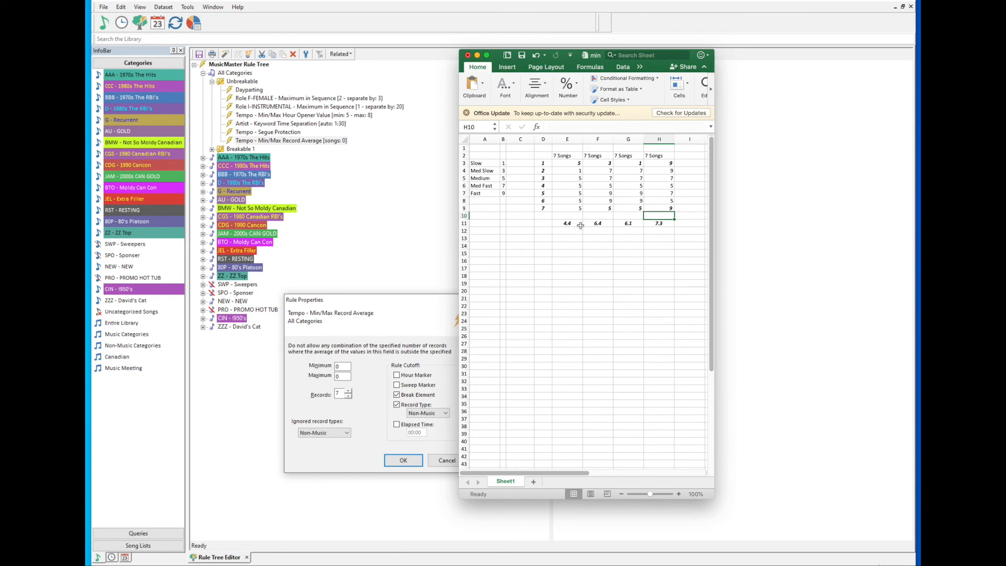
# Switch to MusicMaster and set the Tempo Min/Max Record Average rule's minimum to 4.4 and maximum to 7.3.
pyautogui.click(375, 346)
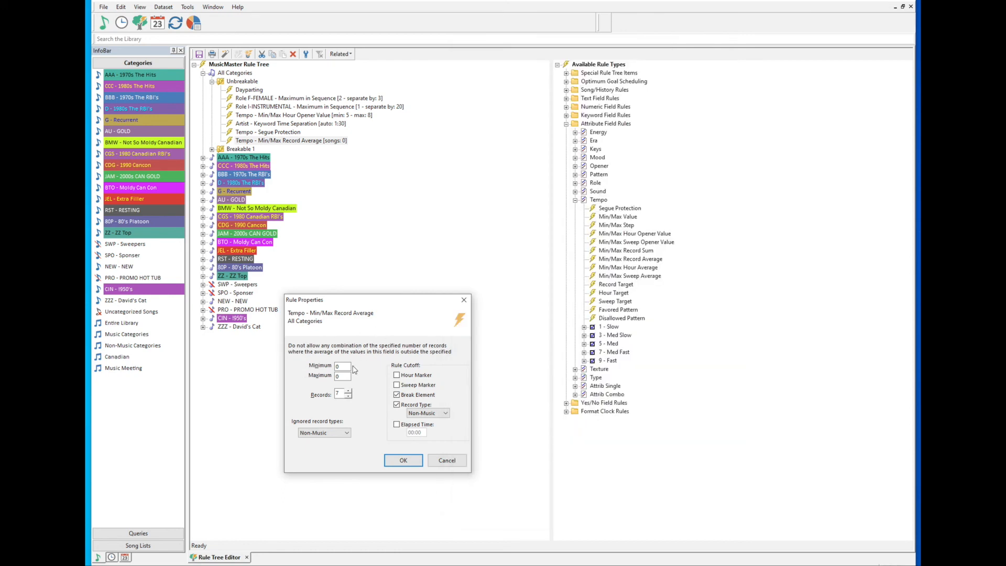
pyautogui.click(338, 366)
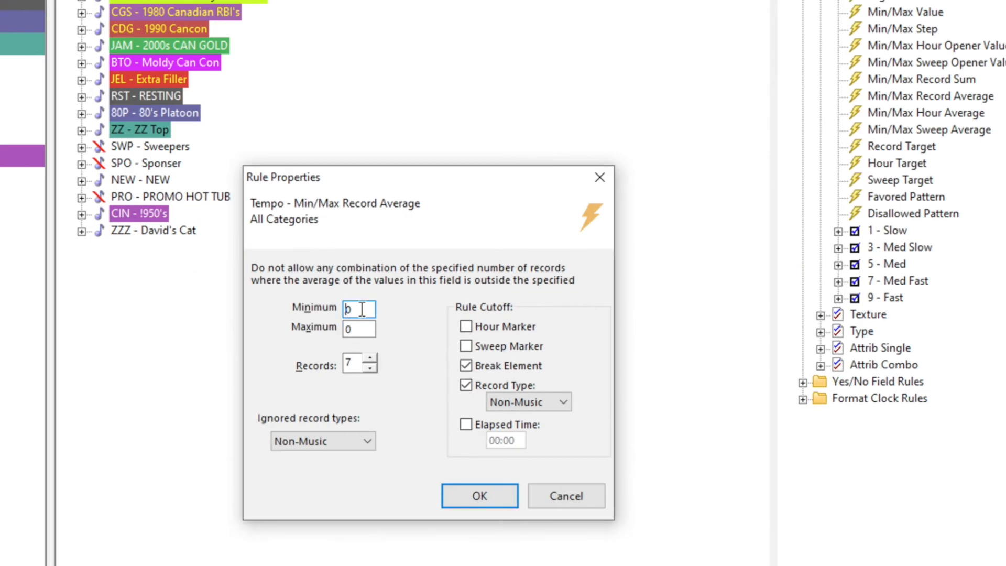
pyautogui.write('4.4')
pyautogui.press('Delete')
pyautogui.press('Tab')
pyautogui.write('7.3')
pyautogui.press('Tab')
pyautogui.click(355, 309)
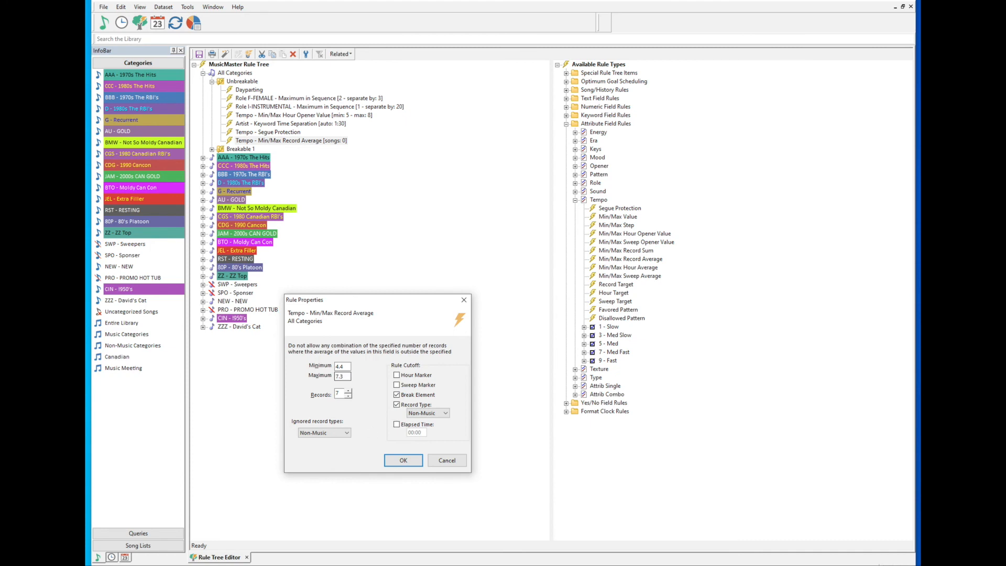
# Switch to Excel, fill the tempo value of E3 down into E4, and change E3 to 2.
pyautogui.press('super+Tab')
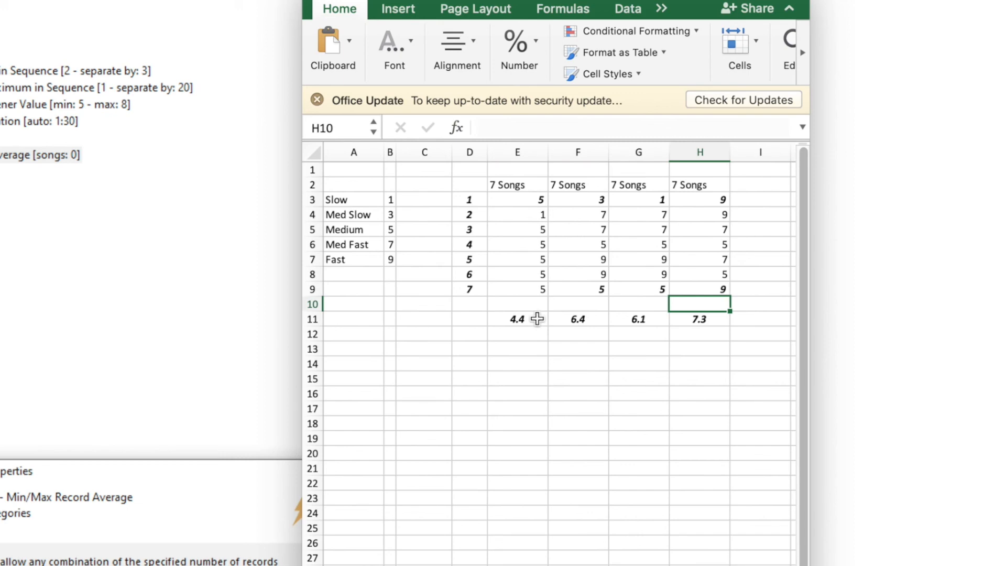
pyautogui.click(537, 200)
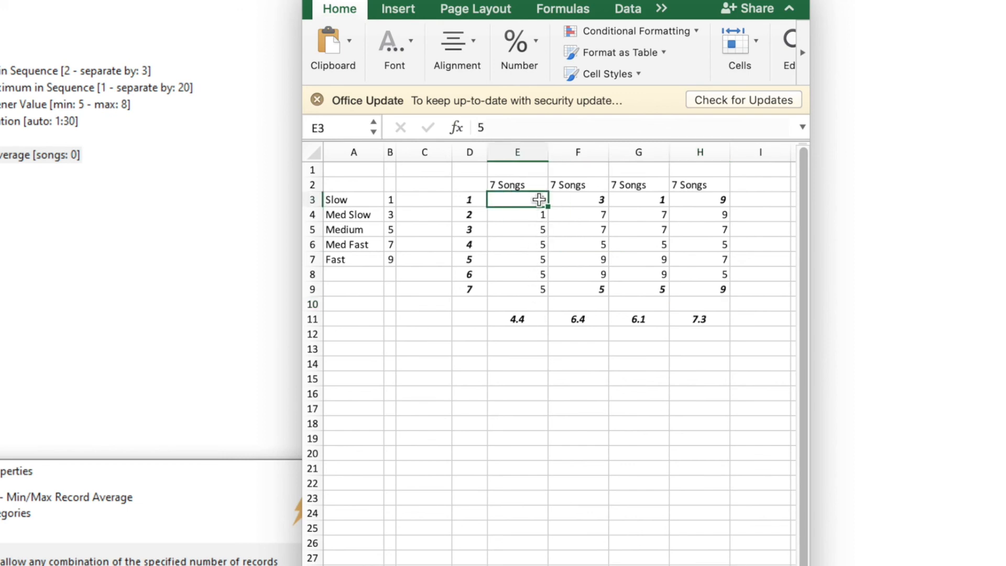
pyautogui.moveTo(548, 207); pyautogui.dragTo(547, 216)
pyautogui.click(533, 375)
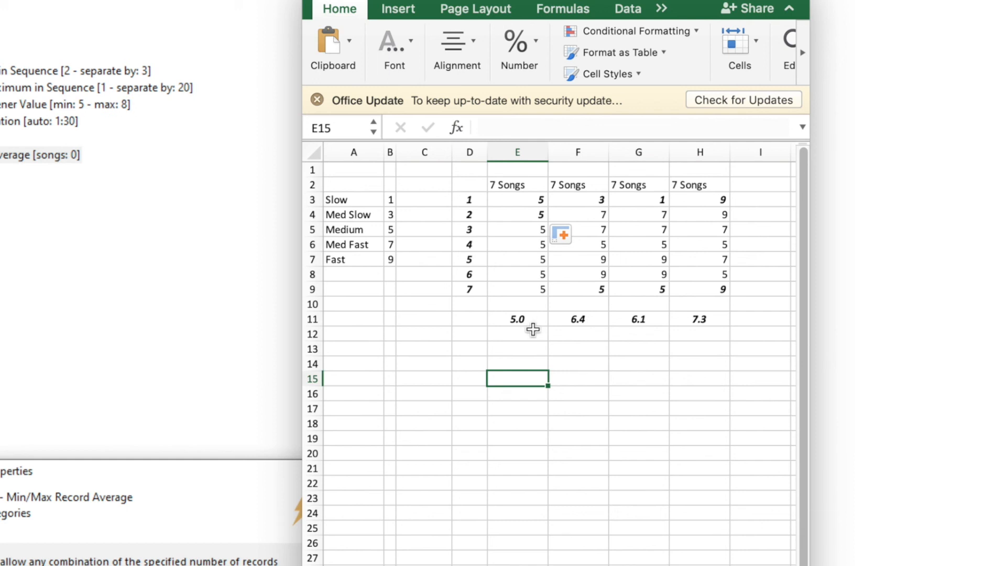
pyautogui.click(535, 201)
pyautogui.write('2')
pyautogui.click(532, 364)
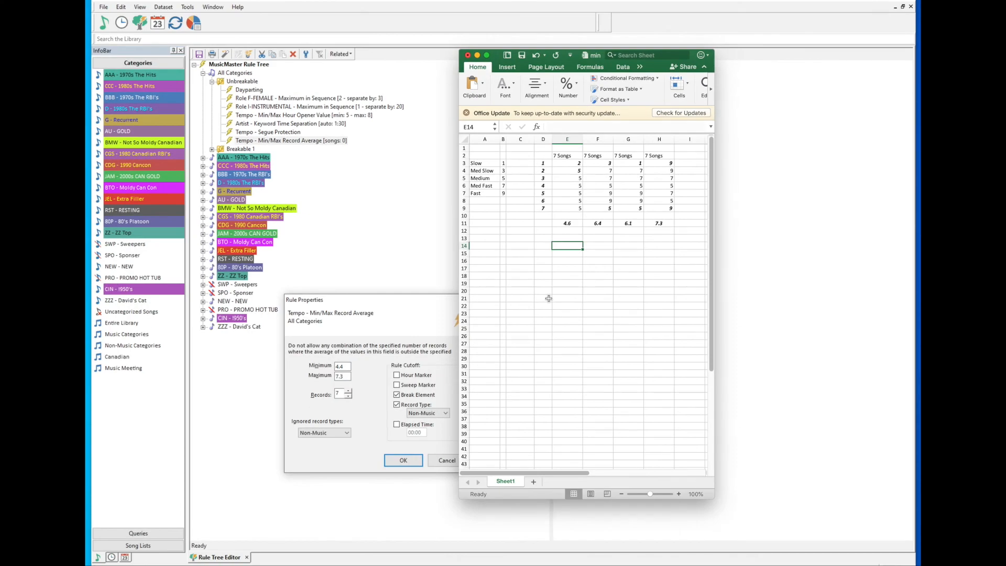
# Return to MusicMaster and accept the Tempo Min/Max Record Average rule properties.
pyautogui.click(417, 317)
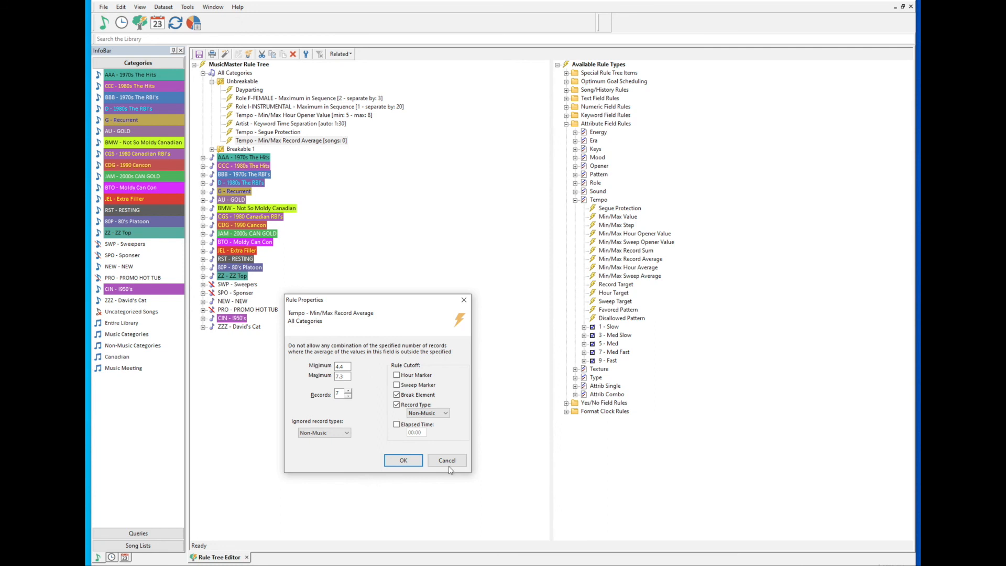
pyautogui.click(402, 461)
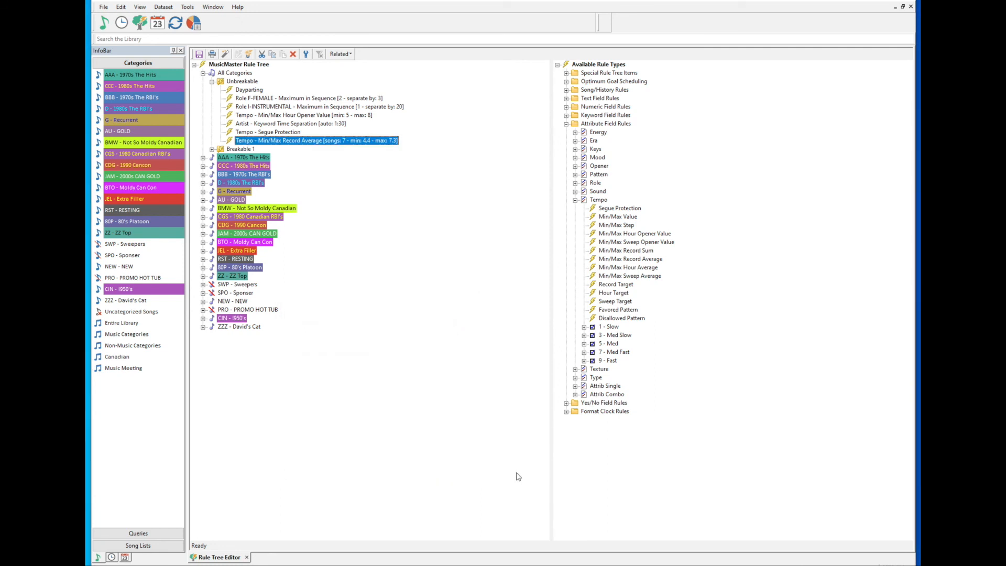